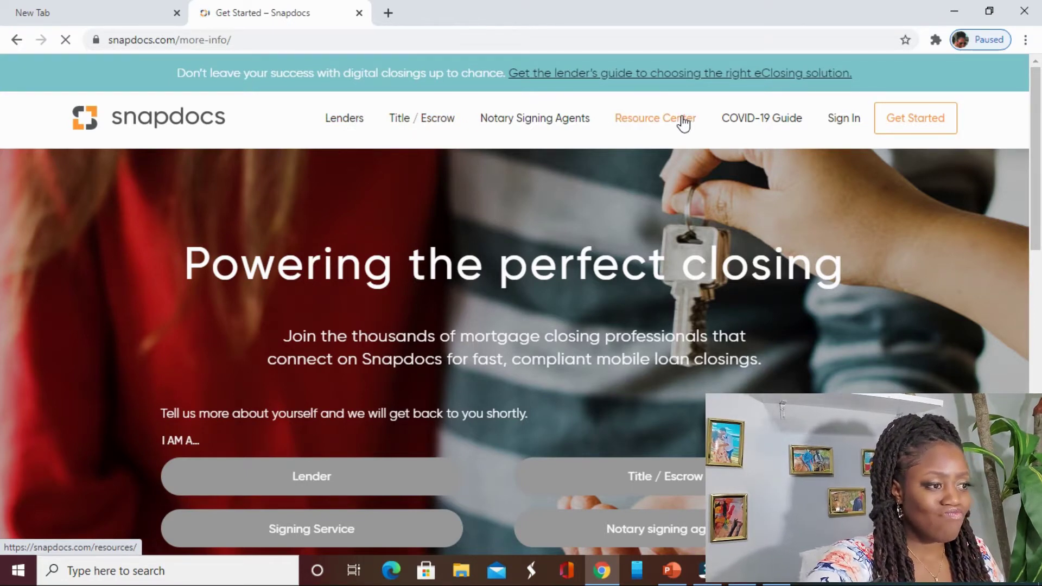
Choose Notary signing agent as the role on the sign-up form and complete the reCAPTCHA check
{"action": "scroll", "coordinate": [642, 179], "scroll_direction": "down", "scroll_amount": 3}
{"action": "scroll", "coordinate": [691, 249], "scroll_direction": "down", "scroll_amount": 1}
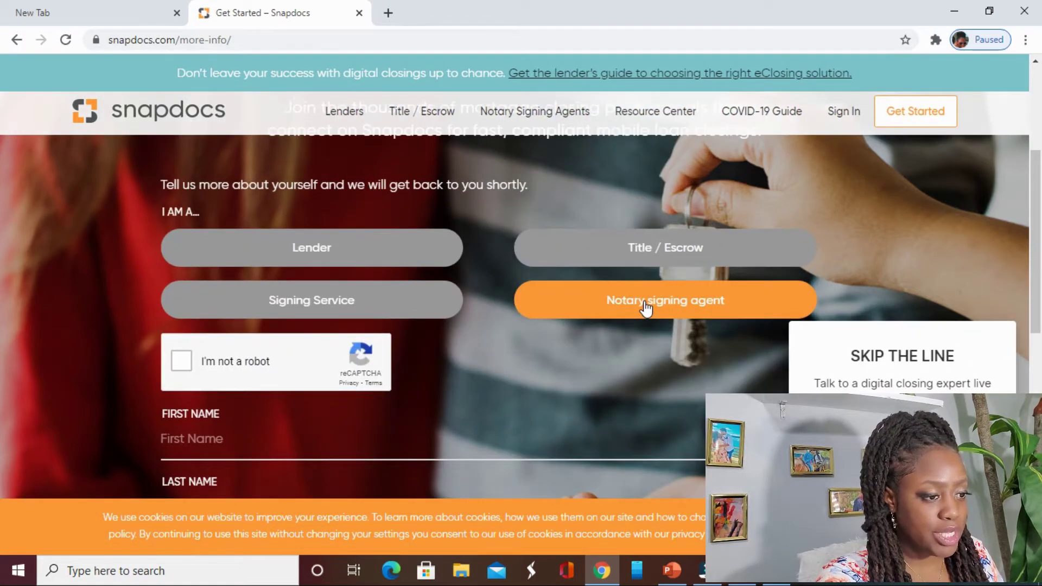
{"action": "left_click", "coordinate": [644, 302]}
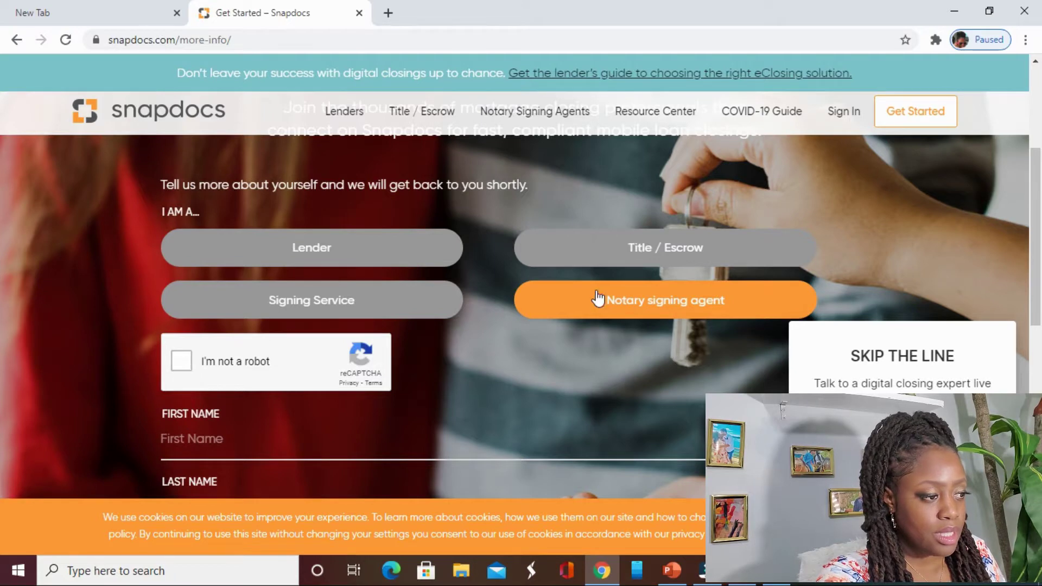
{"action": "left_click", "coordinate": [181, 362]}
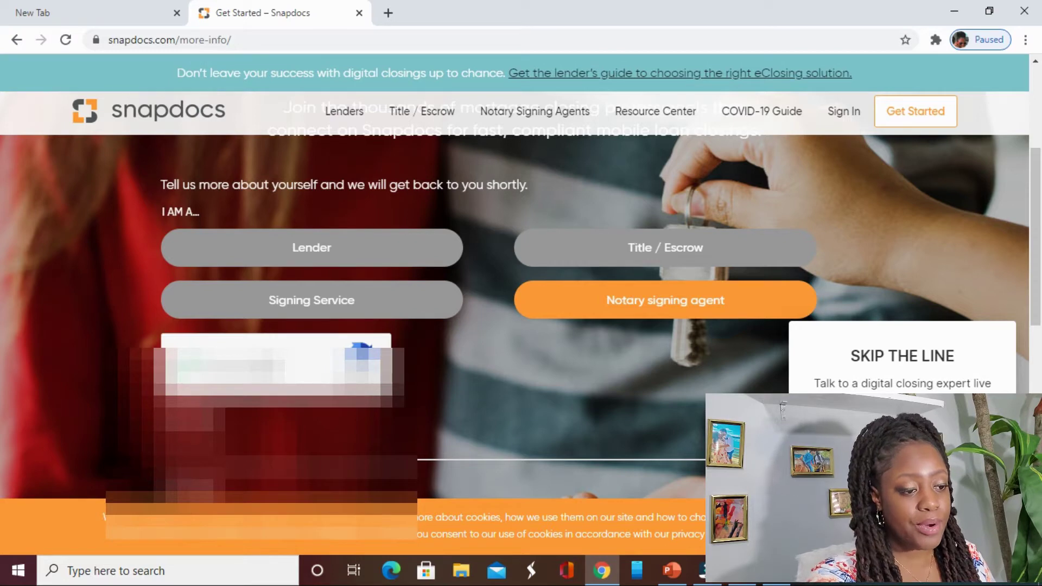
Enter the signing agent's first name and last name on the sign-up form
{"action": "scroll", "coordinate": [516, 315], "scroll_direction": "down", "scroll_amount": 1}
{"action": "left_click", "coordinate": [206, 371]}
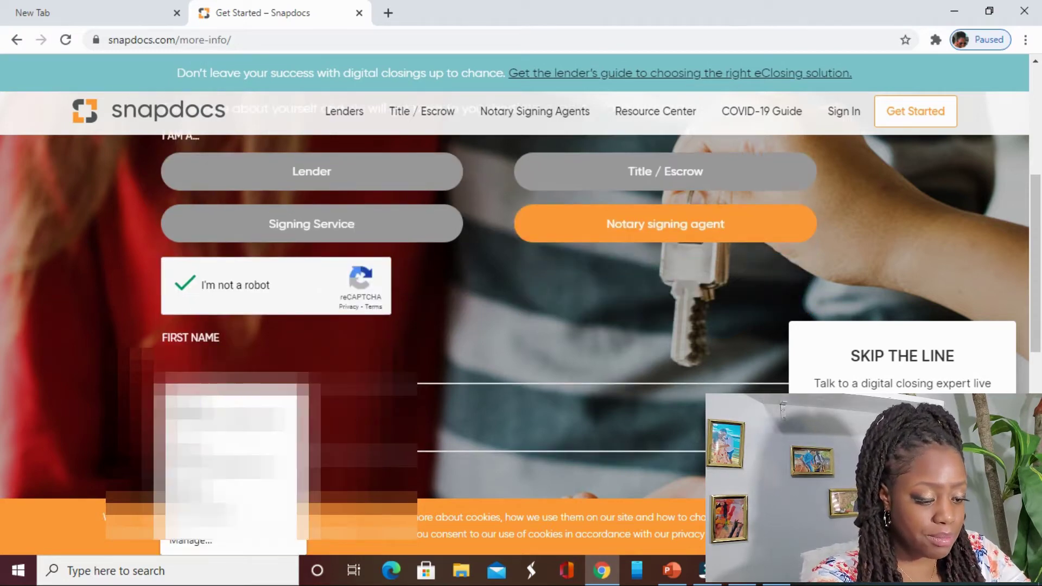
{"action": "type", "text": "Ja"}
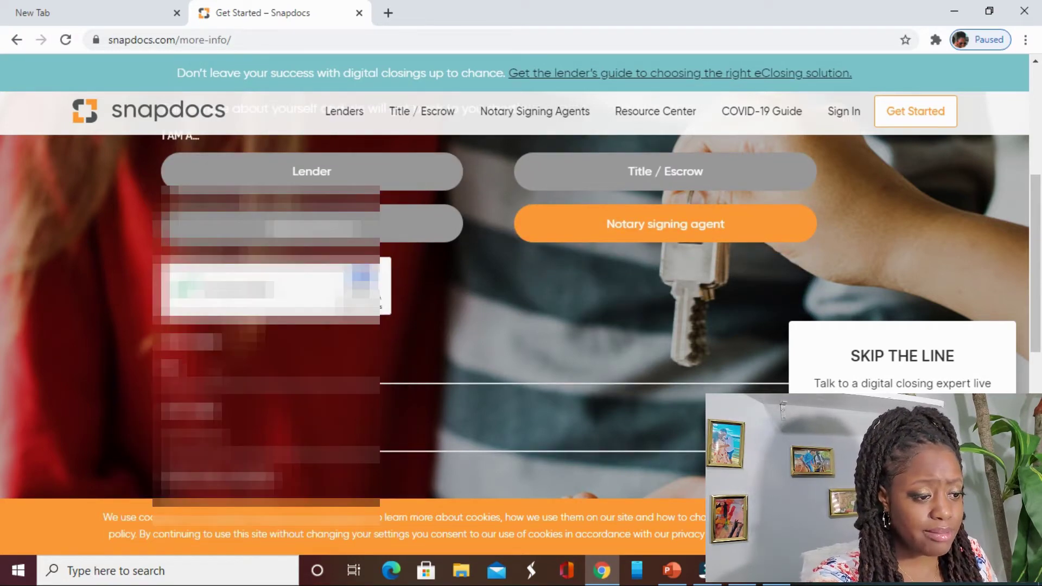
{"action": "left_click", "coordinate": [213, 435]}
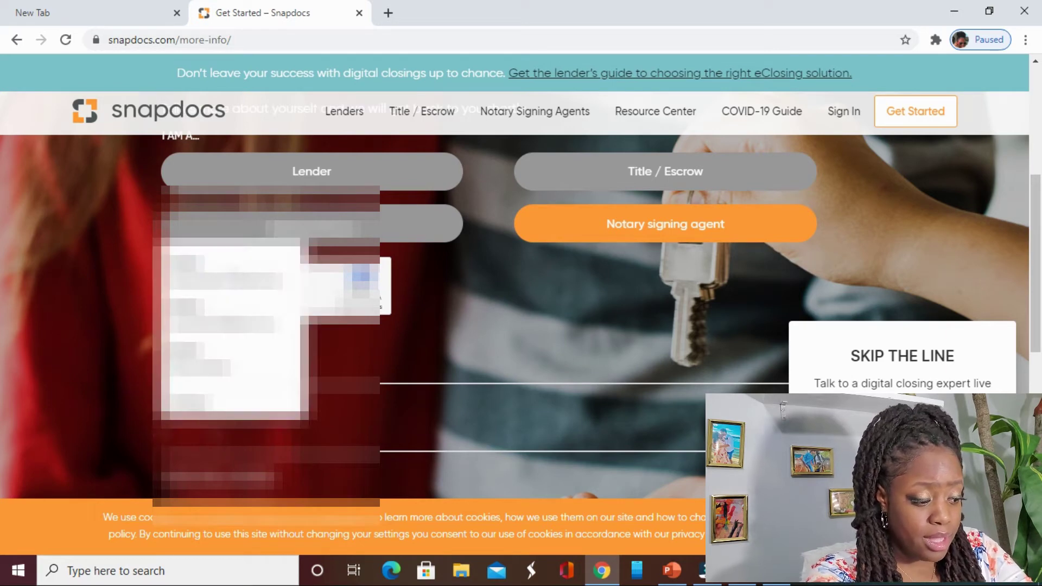
{"action": "type", "text": "Davis"}
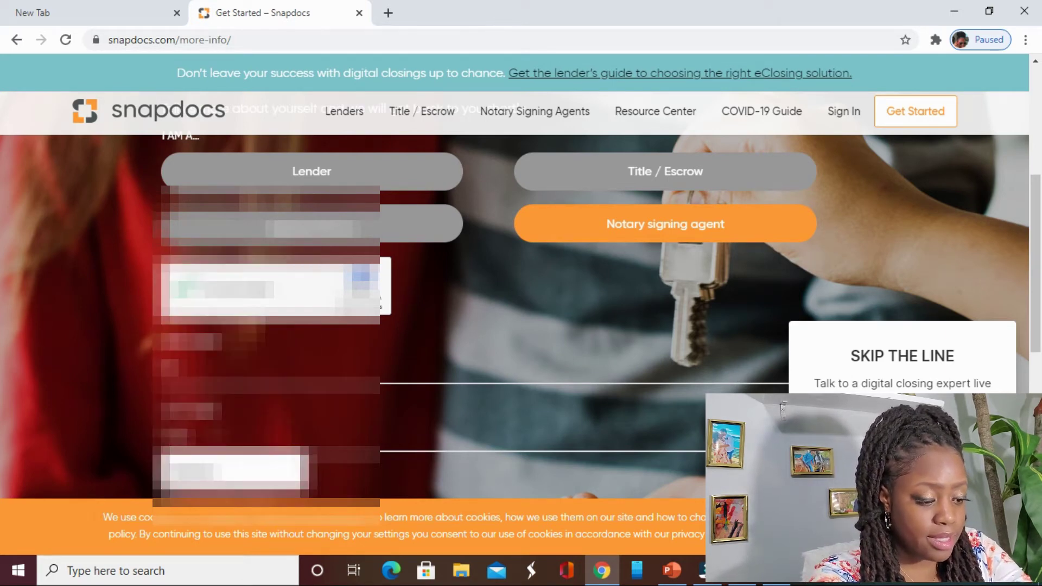
{"action": "type", "text": "?????"}
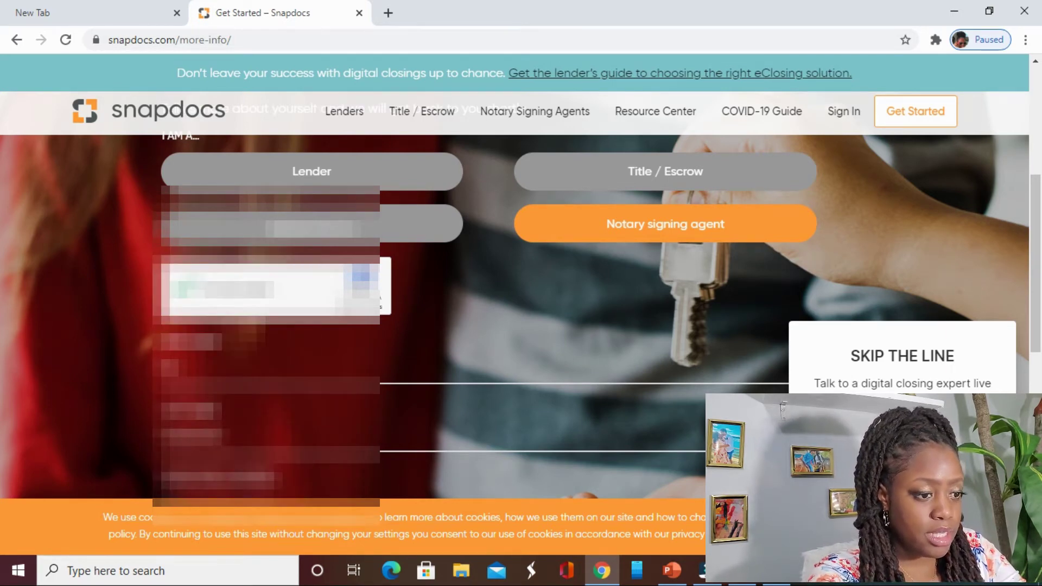
Fill in the signing agent's e-mail address on the sign-up form
{"action": "scroll", "coordinate": [516, 271], "scroll_direction": "down", "scroll_amount": 3}
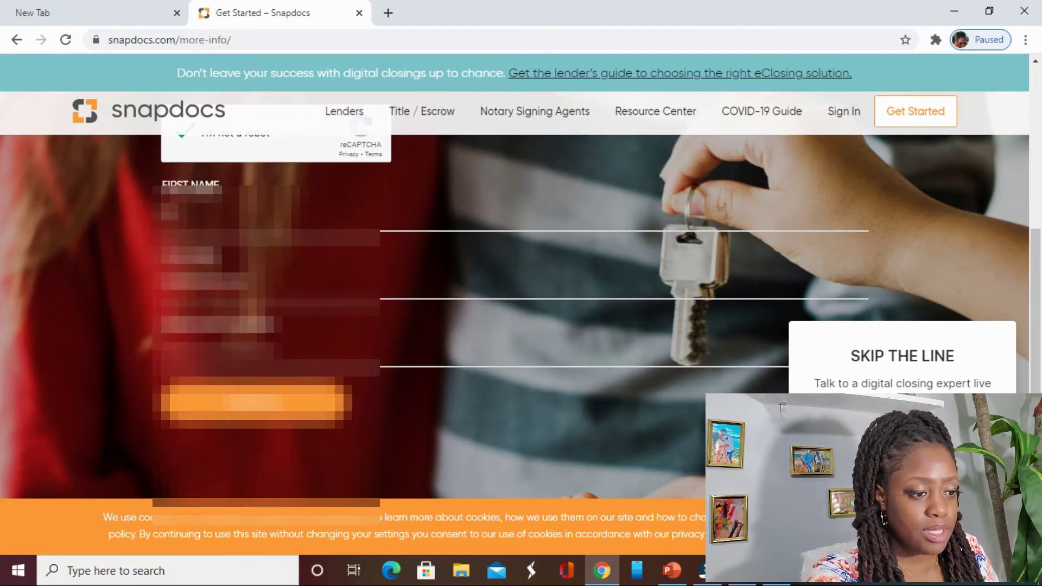
{"action": "left_click", "coordinate": [239, 350]}
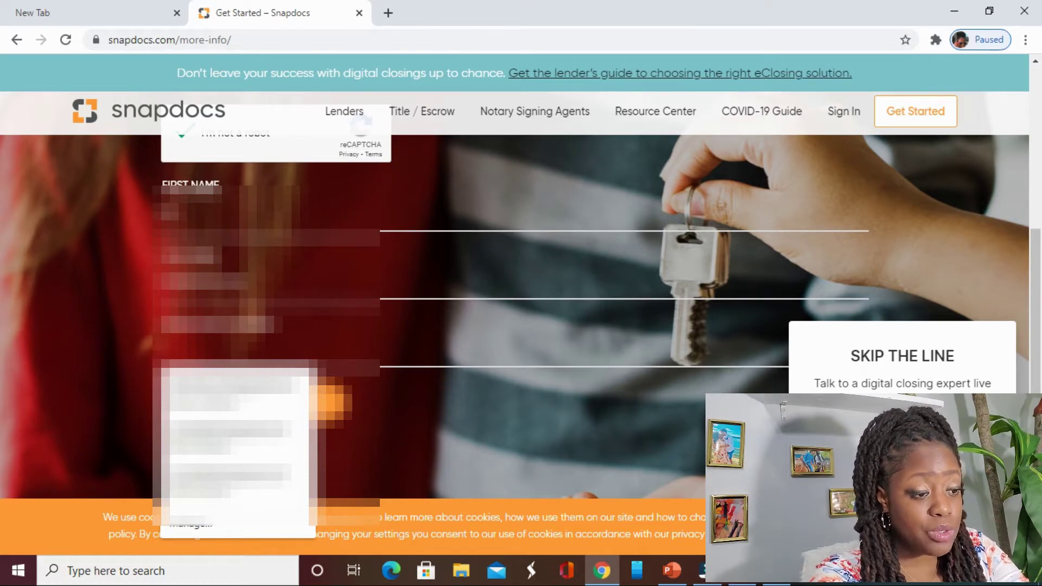
{"action": "left_click", "coordinate": [234, 386]}
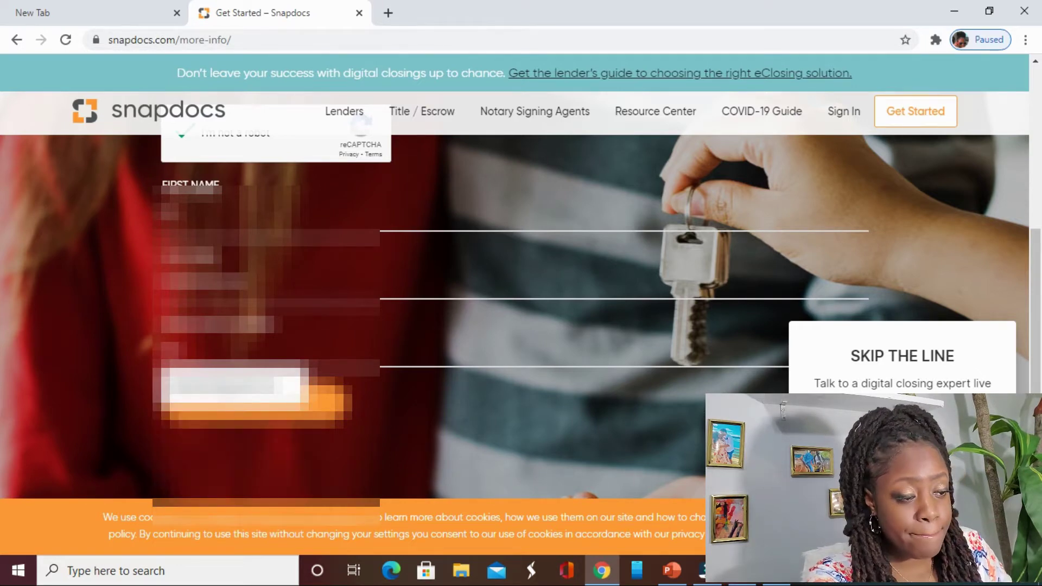
{"action": "left_click", "coordinate": [236, 386]}
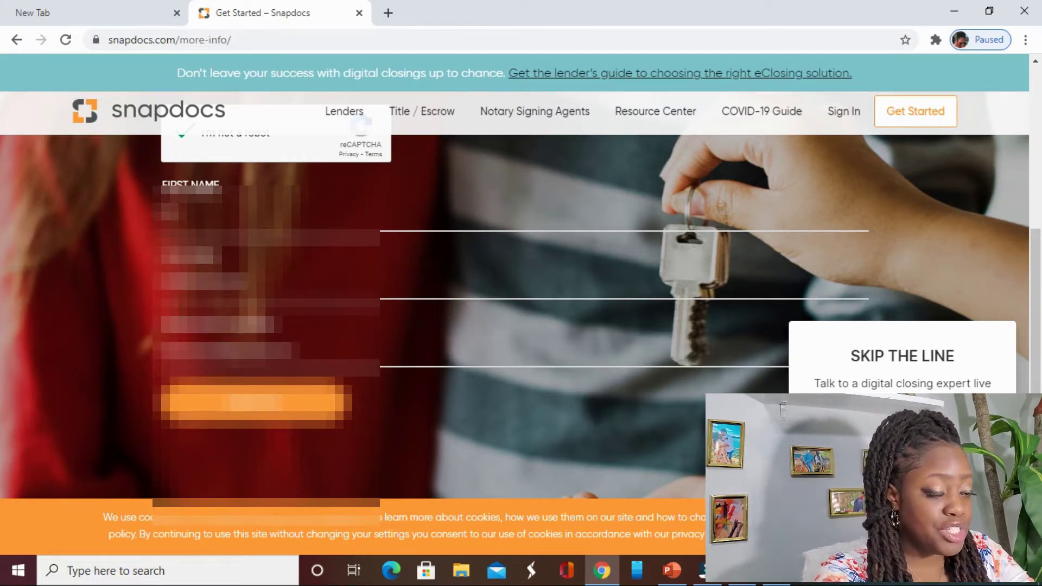
{"action": "type", "text": "m"}
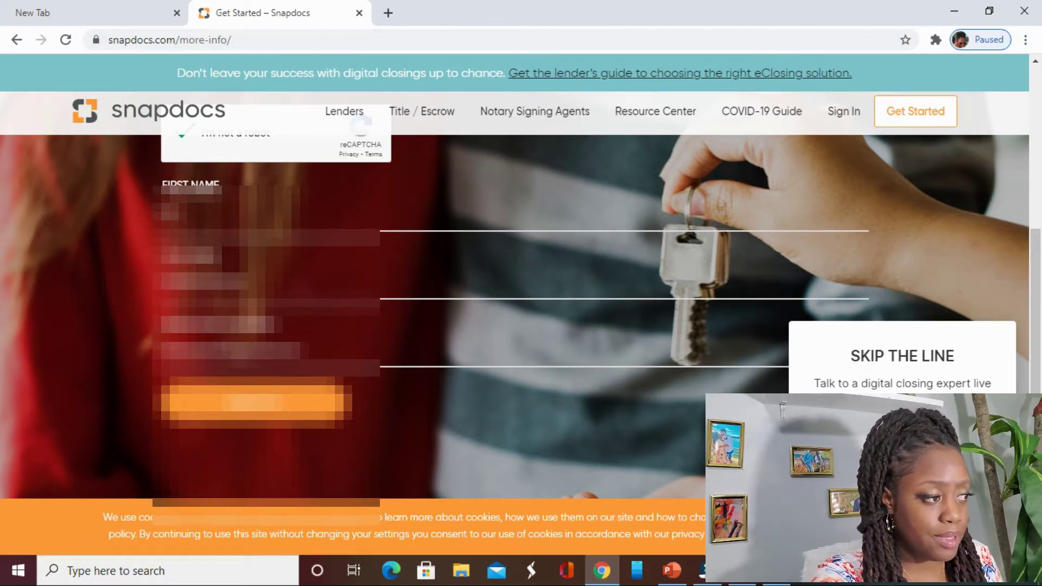
Check the completed sign-up form and submit it to request registration
{"action": "scroll", "coordinate": [516, 315], "scroll_direction": "up", "scroll_amount": 3}
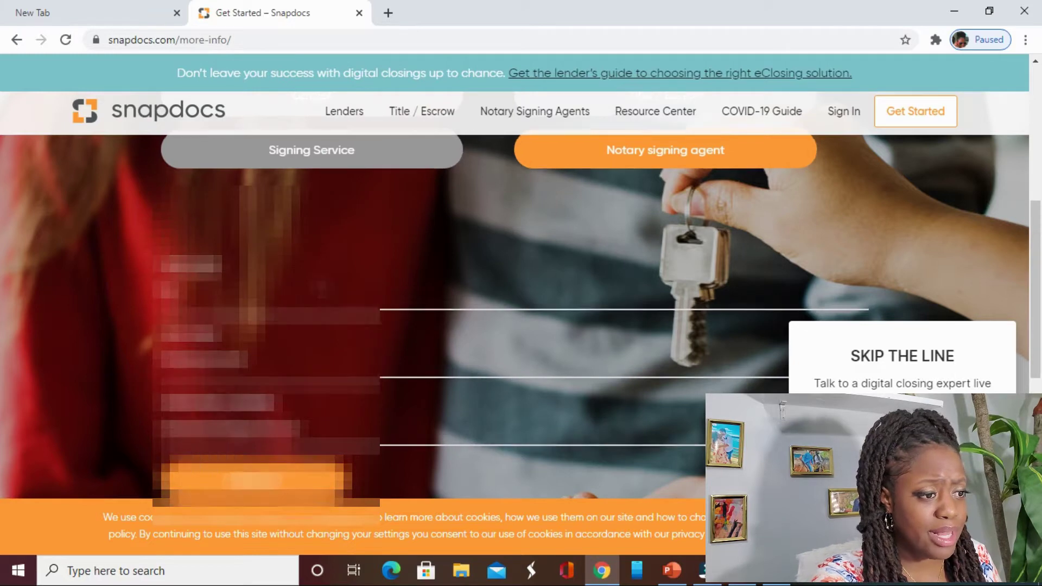
{"action": "scroll", "coordinate": [516, 314], "scroll_direction": "up", "scroll_amount": 1}
{"action": "scroll", "coordinate": [516, 315], "scroll_direction": "down", "scroll_amount": 5}
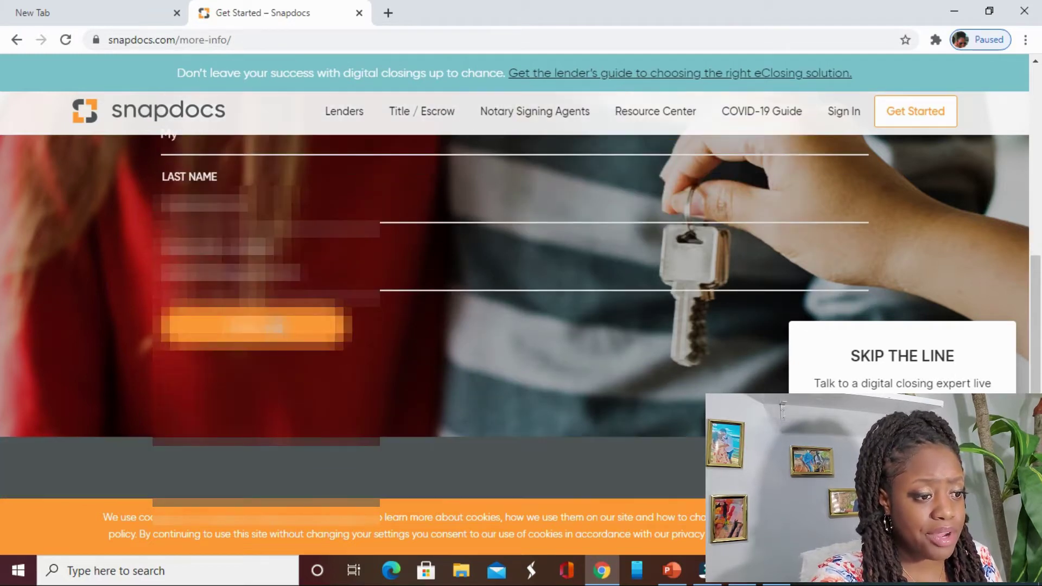
{"action": "scroll", "coordinate": [516, 315], "scroll_direction": "down", "scroll_amount": 1}
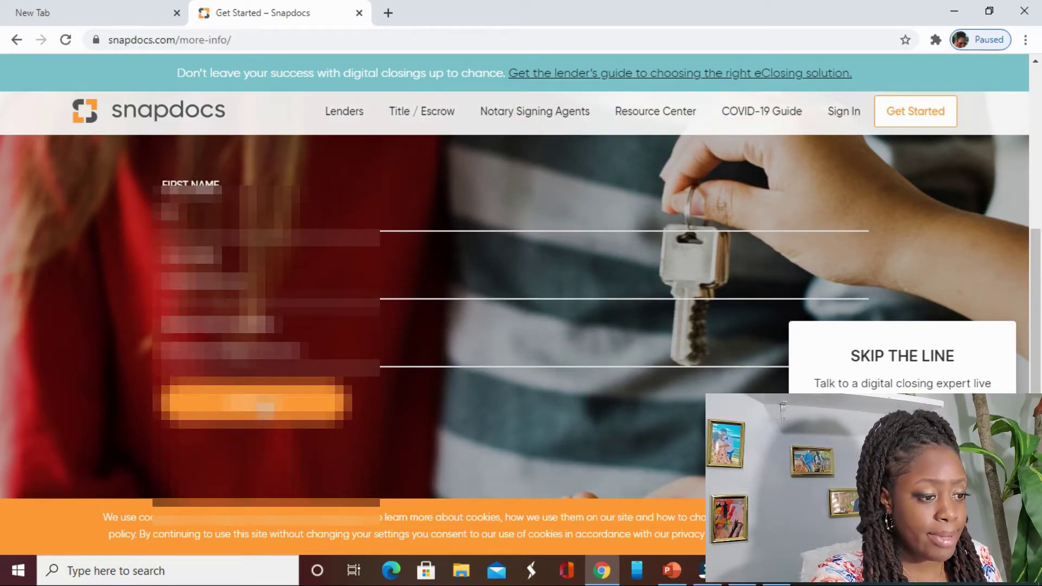
{"action": "left_click", "coordinate": [264, 409]}
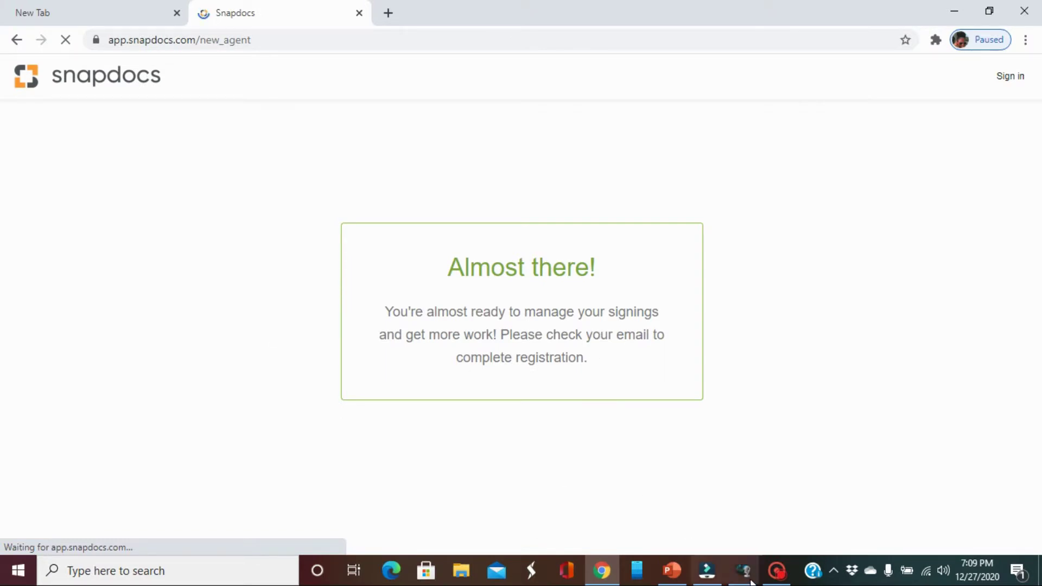
{"action": "left_click", "coordinate": [777, 576]}
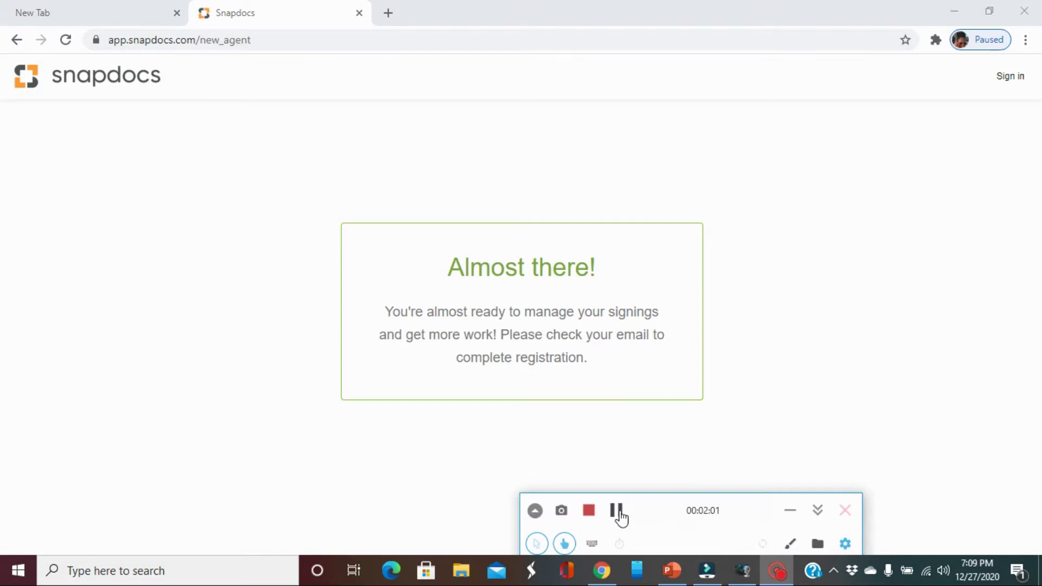
{"action": "left_click", "coordinate": [618, 510]}
{"action": "left_click", "coordinate": [617, 467]}
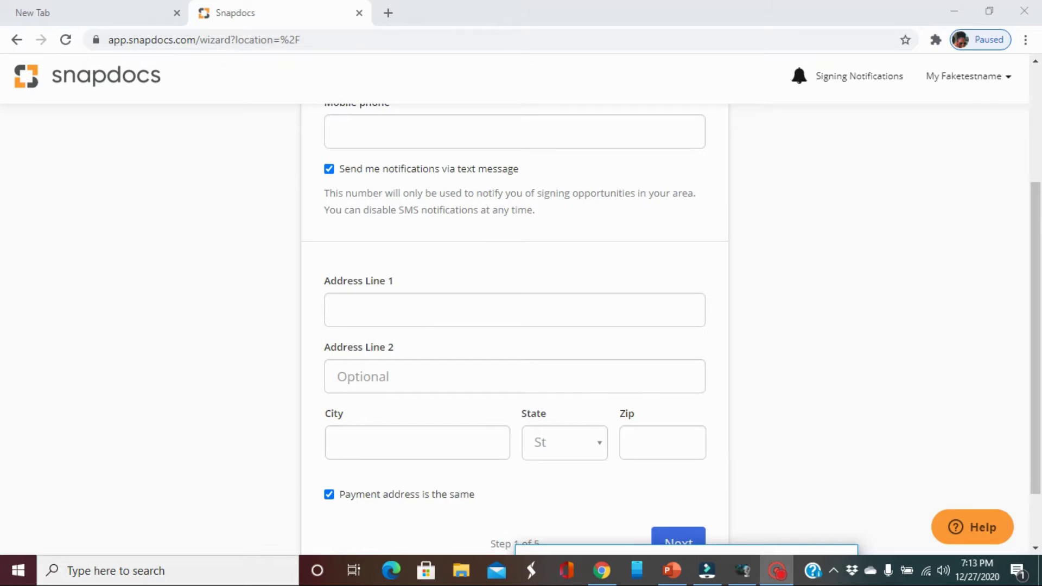
Try to enter the mobile phone number for receiving signing notifications
{"action": "scroll", "coordinate": [515, 325], "scroll_direction": "up", "scroll_amount": 3}
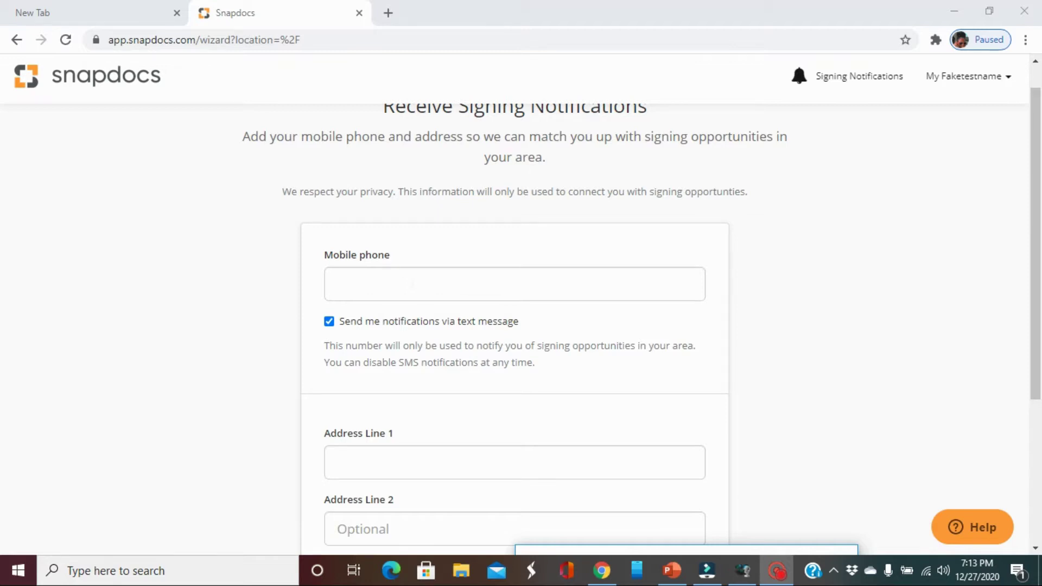
{"action": "scroll", "coordinate": [411, 284], "scroll_direction": "up", "scroll_amount": 1}
{"action": "left_click", "coordinate": [411, 308]}
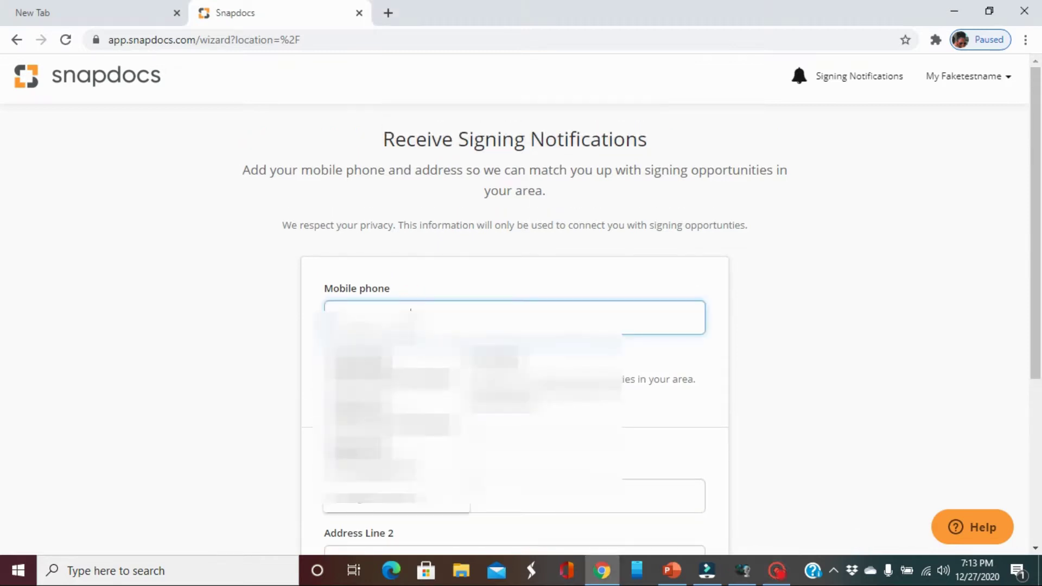
{"action": "left_click", "coordinate": [296, 340]}
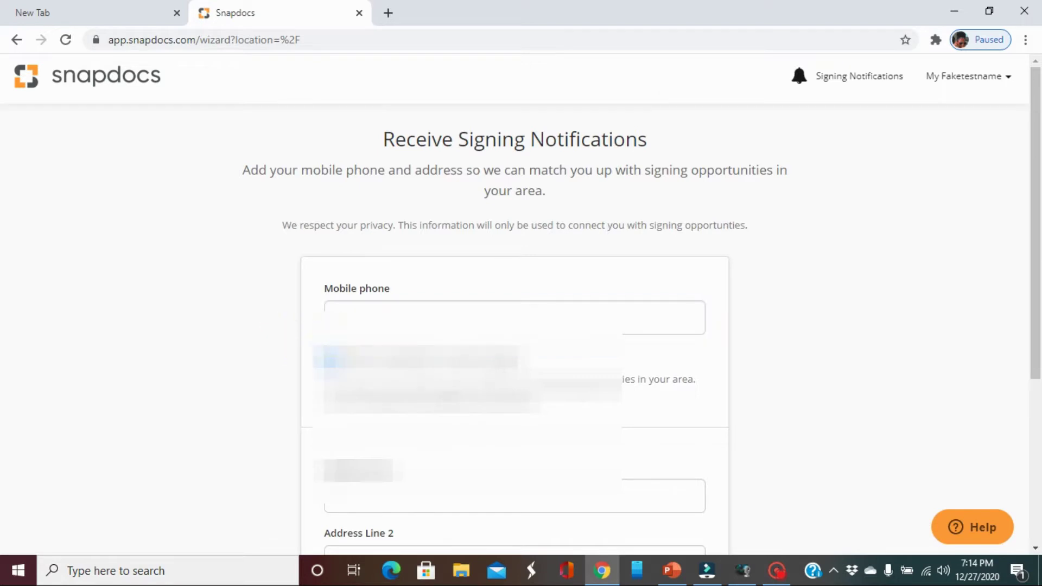
{"action": "left_click", "coordinate": [365, 318]}
{"action": "left_click", "coordinate": [310, 321]}
{"action": "left_click", "coordinate": [387, 317]}
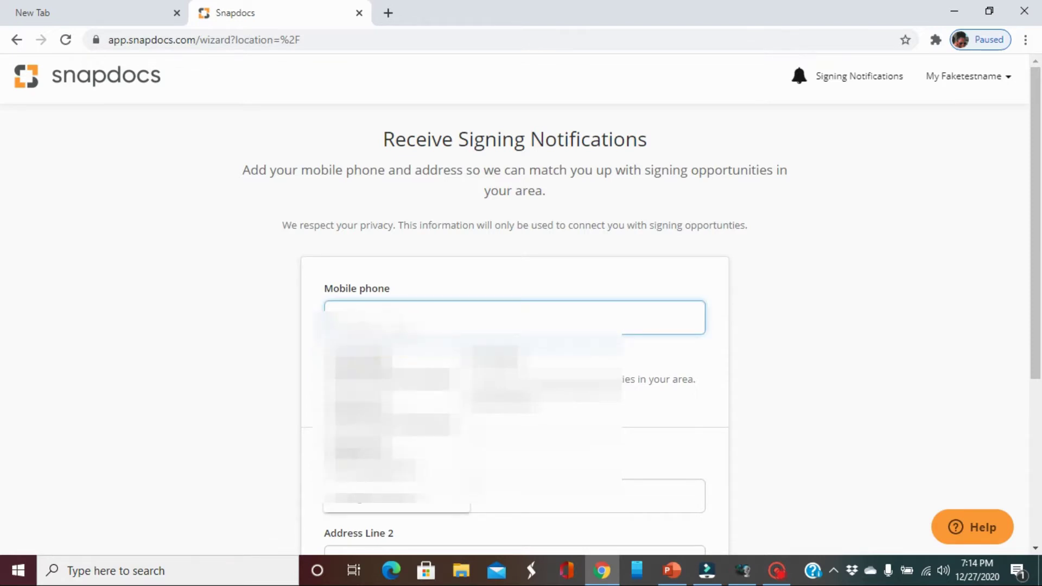
{"action": "left_click", "coordinate": [354, 320]}
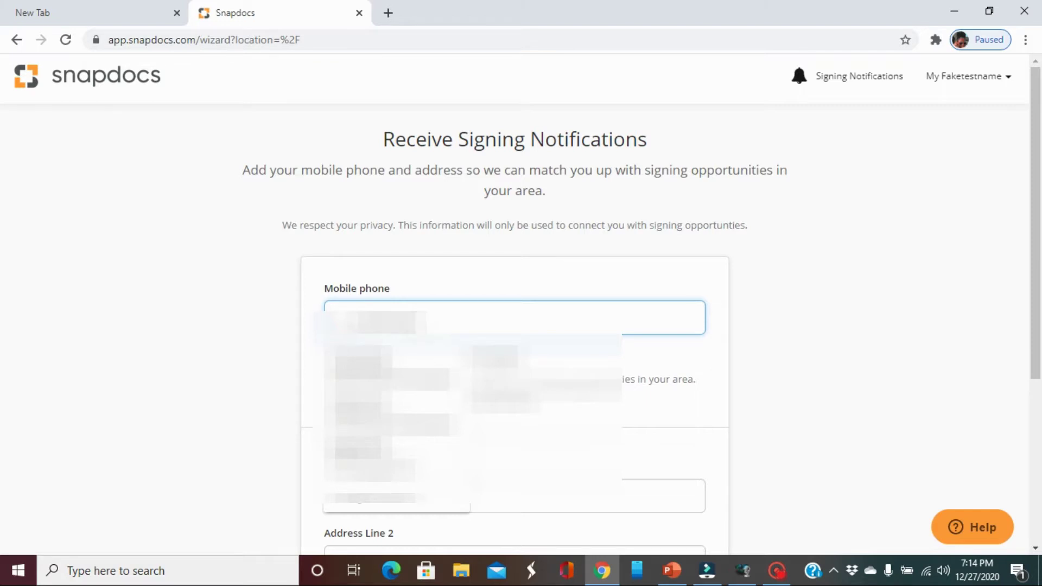
{"action": "left_click", "coordinate": [338, 314]}
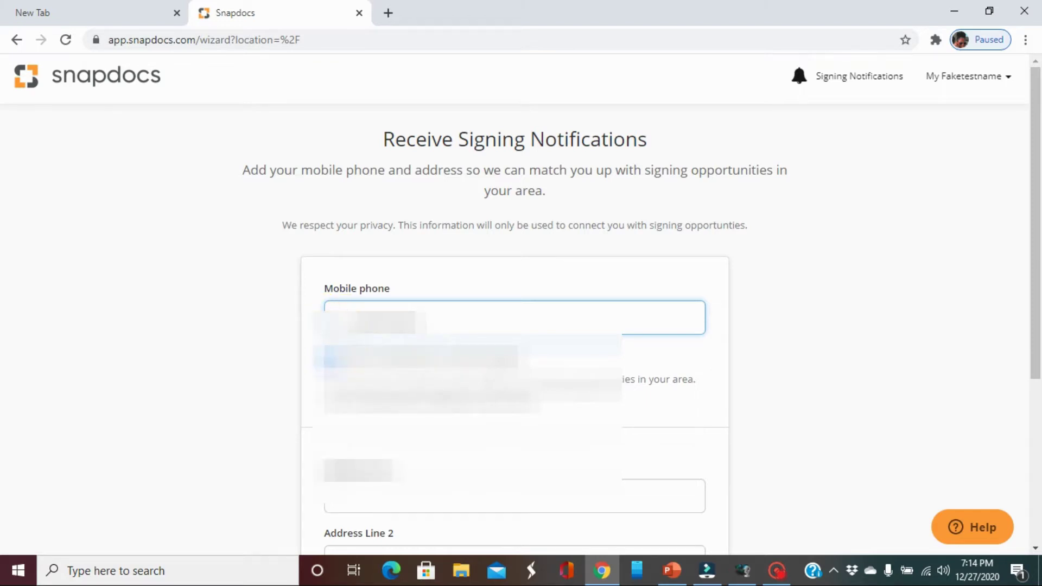
{"action": "type", "text": "5"}
{"action": "left_click", "coordinate": [776, 570]}
{"action": "left_click", "coordinate": [759, 550]}
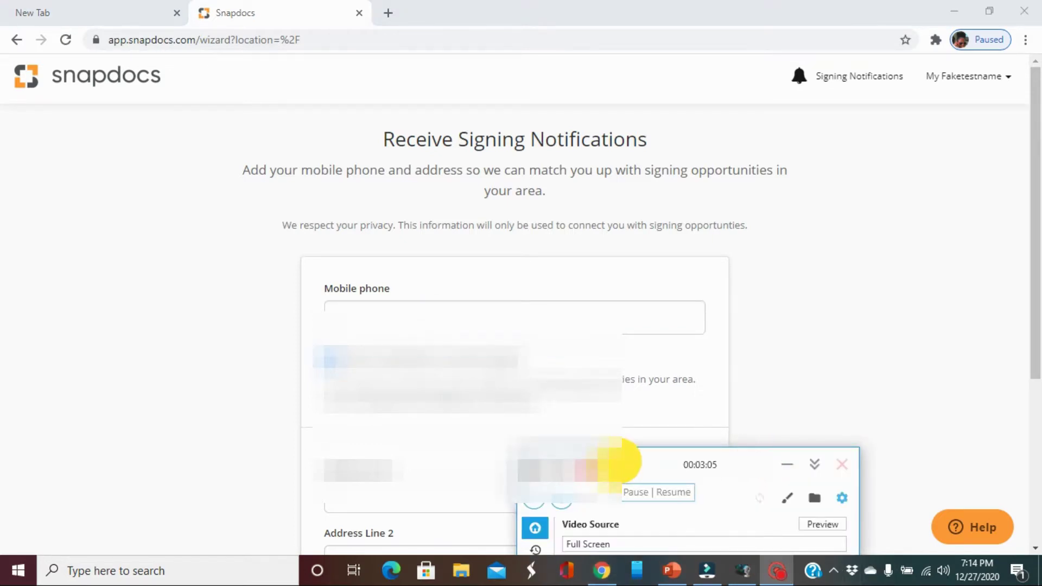
{"action": "left_click", "coordinate": [619, 461]}
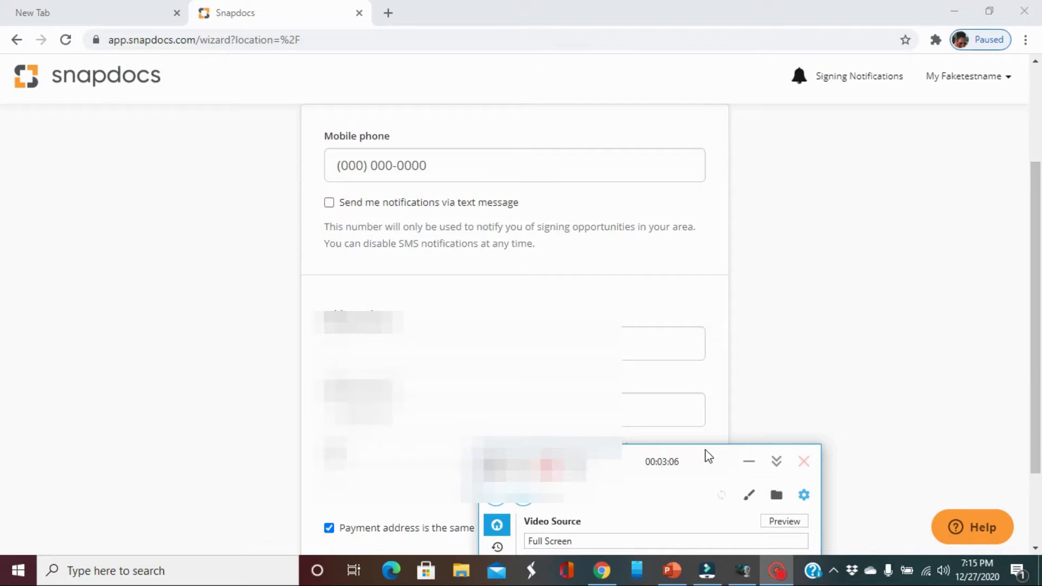
{"action": "left_click_drag", "start_coordinate": [705, 461], "coordinate": [705, 563]}
{"action": "left_click", "coordinate": [531, 325]}
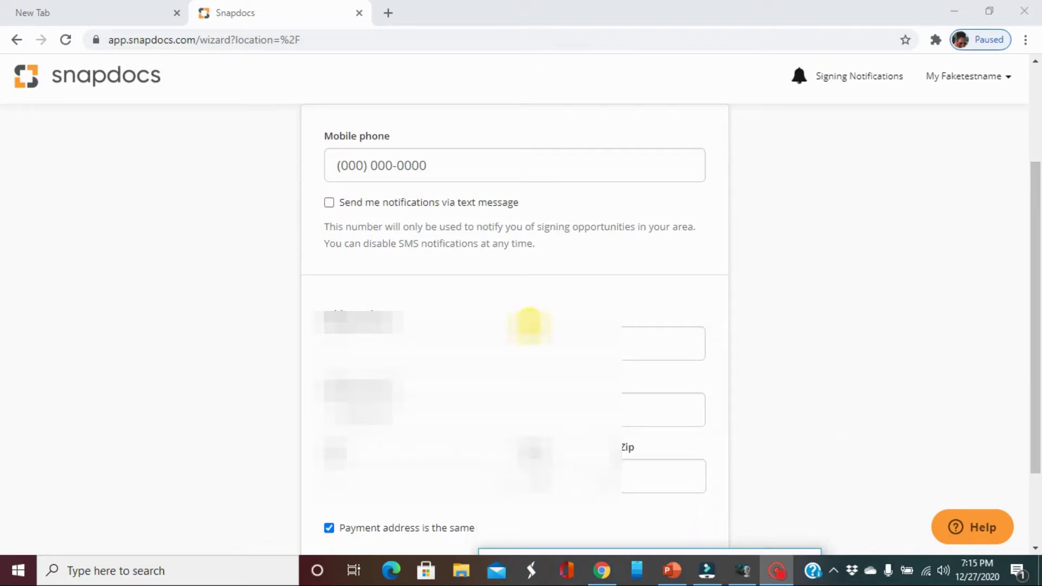
{"action": "scroll", "coordinate": [454, 248], "scroll_direction": "up", "scroll_amount": 3}
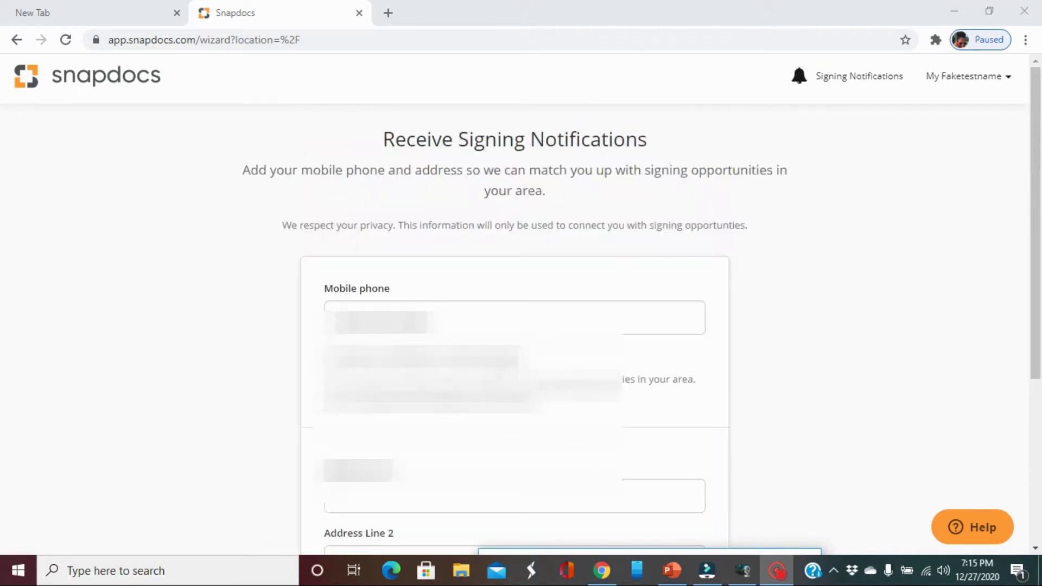
{"action": "scroll", "coordinate": [401, 307], "scroll_direction": "down", "scroll_amount": 5}
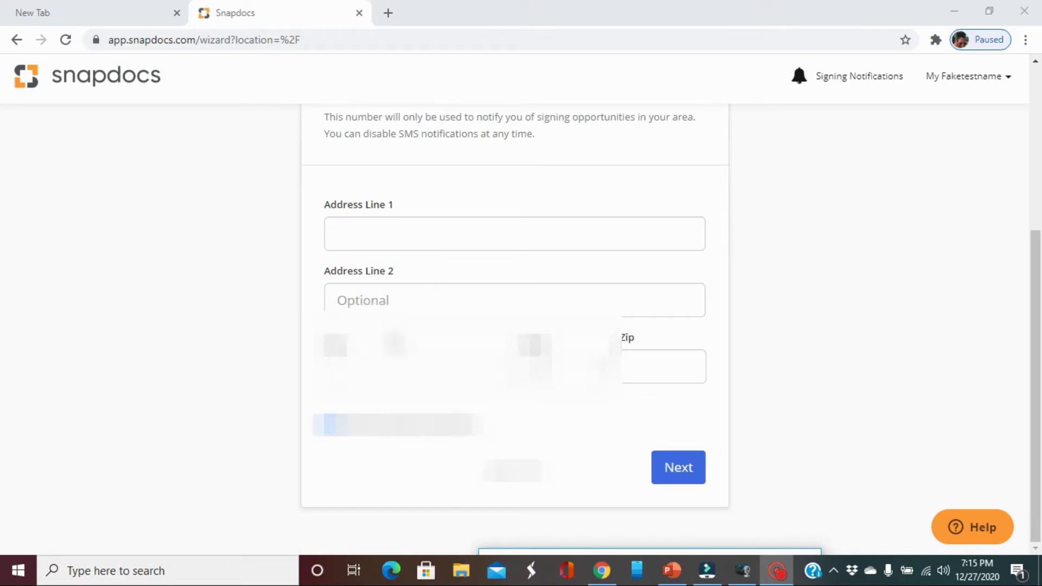
{"action": "left_click", "coordinate": [727, 549]}
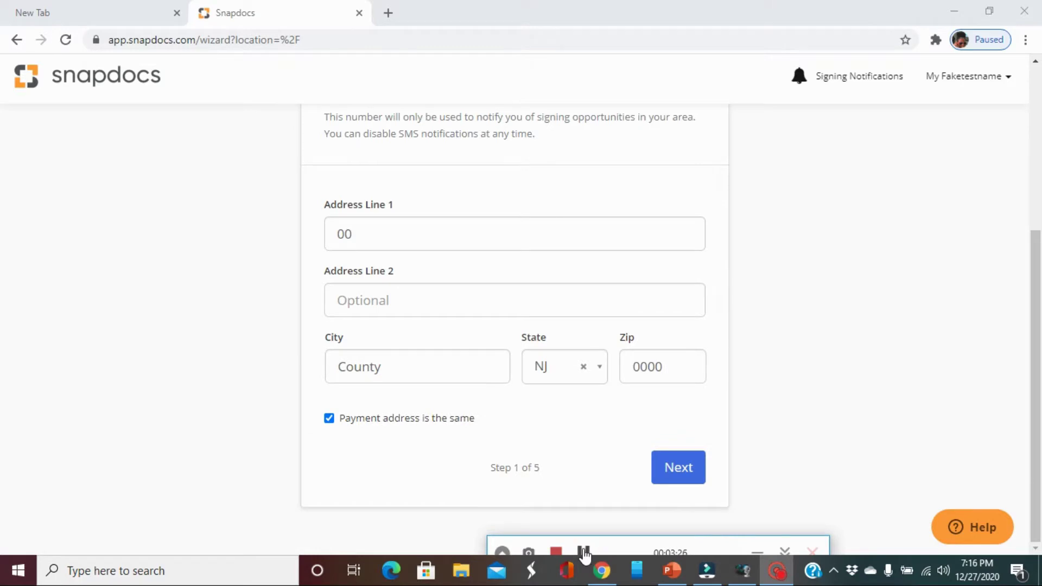
Turn off the option that the payment address is the same and view the separate payment address fields
{"action": "left_click", "coordinate": [329, 420]}
{"action": "left_click", "coordinate": [329, 420]}
{"action": "left_click", "coordinate": [330, 419]}
{"action": "scroll", "coordinate": [391, 433], "scroll_direction": "down", "scroll_amount": 4}
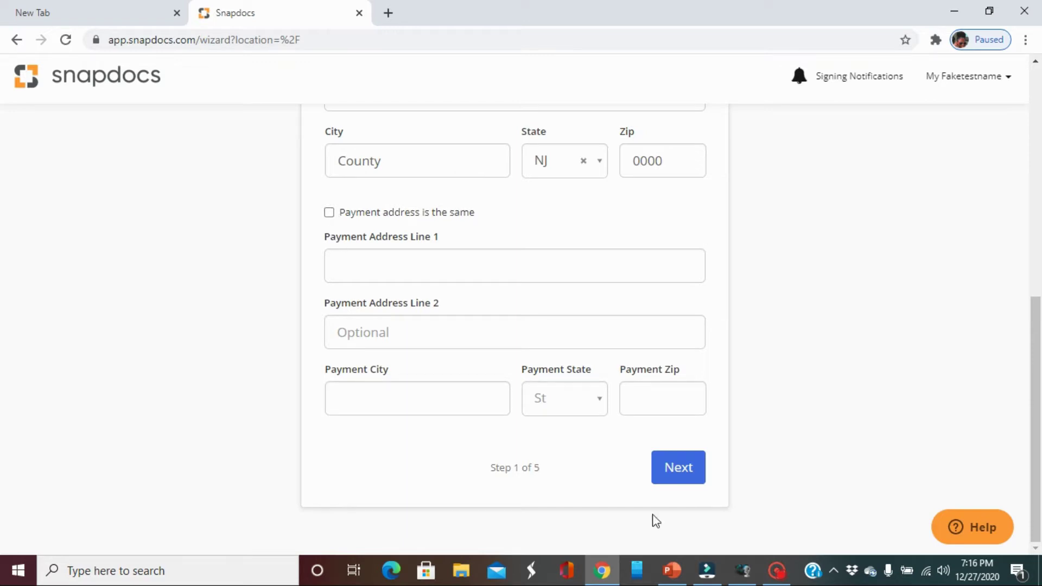
{"action": "left_click", "coordinate": [776, 571]}
{"action": "left_click", "coordinate": [581, 552]}
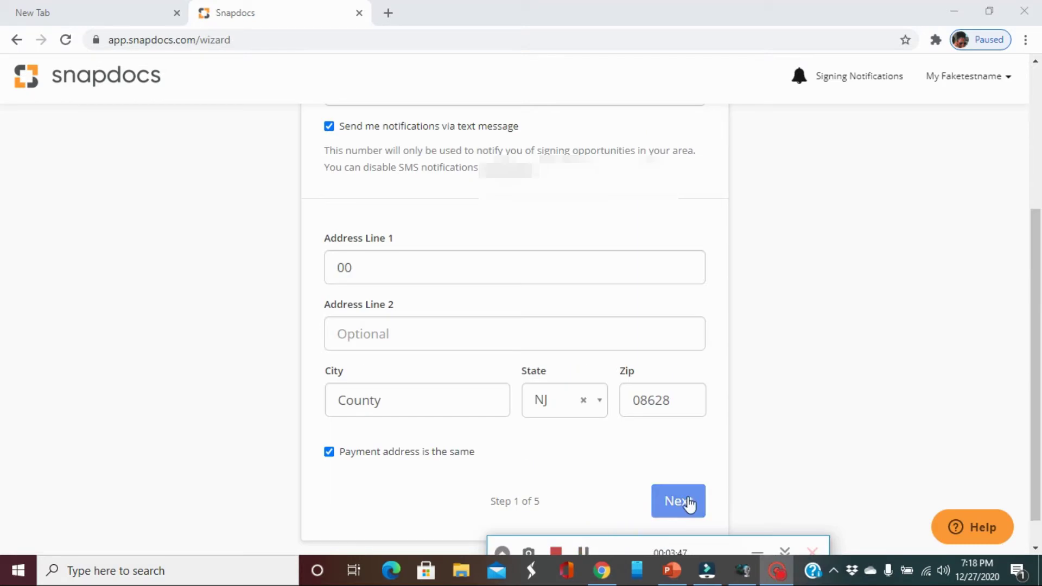
Submit the contact and address details and proceed to the phone number verification
{"action": "left_click", "coordinate": [688, 500]}
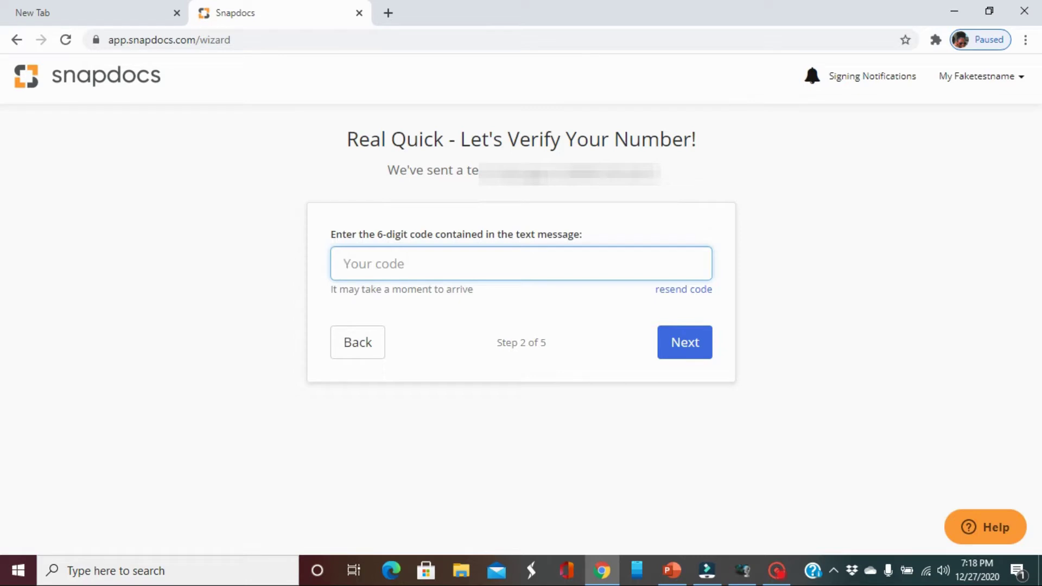
{"action": "left_click", "coordinate": [776, 569]}
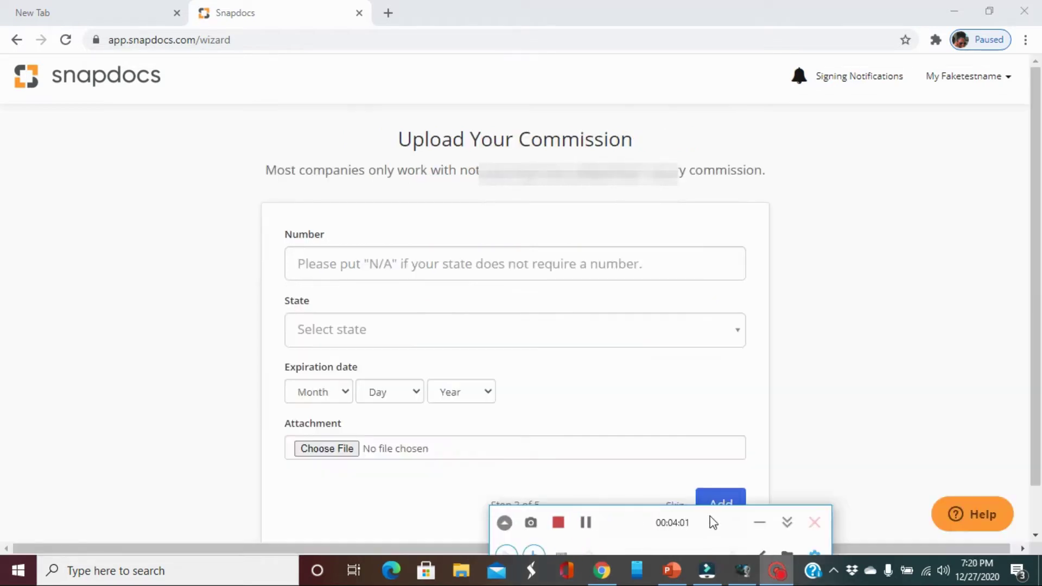
{"action": "left_click_drag", "start_coordinate": [714, 515], "coordinate": [710, 551]}
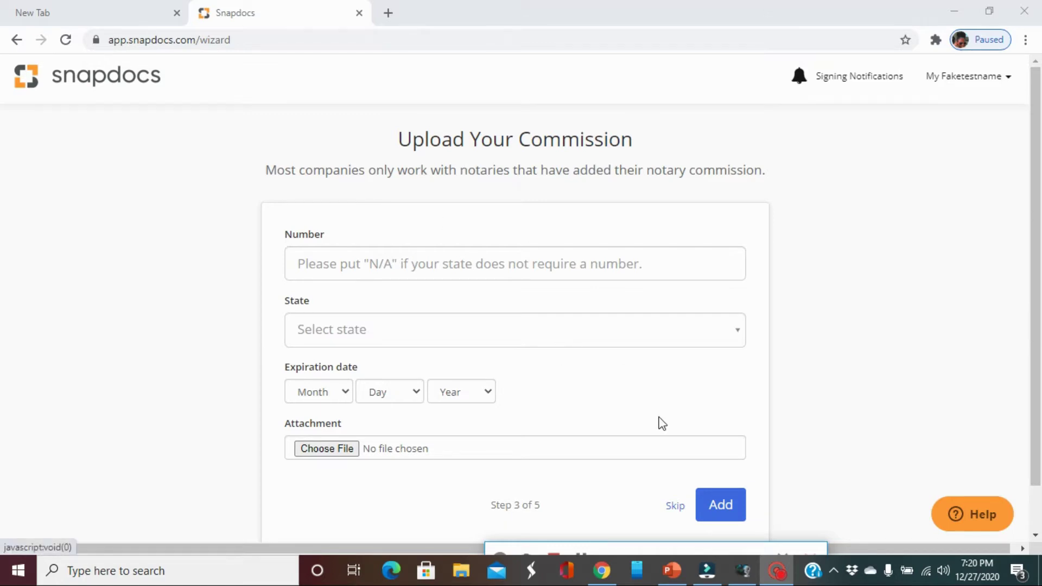
{"action": "mouse_move", "coordinate": [705, 548]}
{"action": "left_mouse_down"}
{"action": "mouse_move", "coordinate": [705, 534]}
{"action": "mouse_move", "coordinate": [702, 549]}
{"action": "left_mouse_up"}
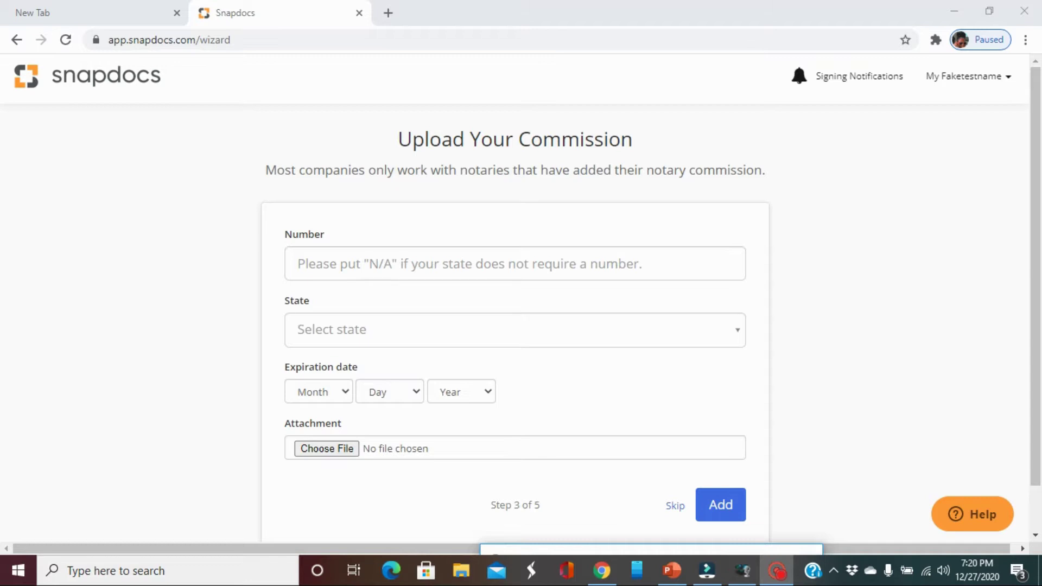
{"action": "left_click", "coordinate": [380, 263]}
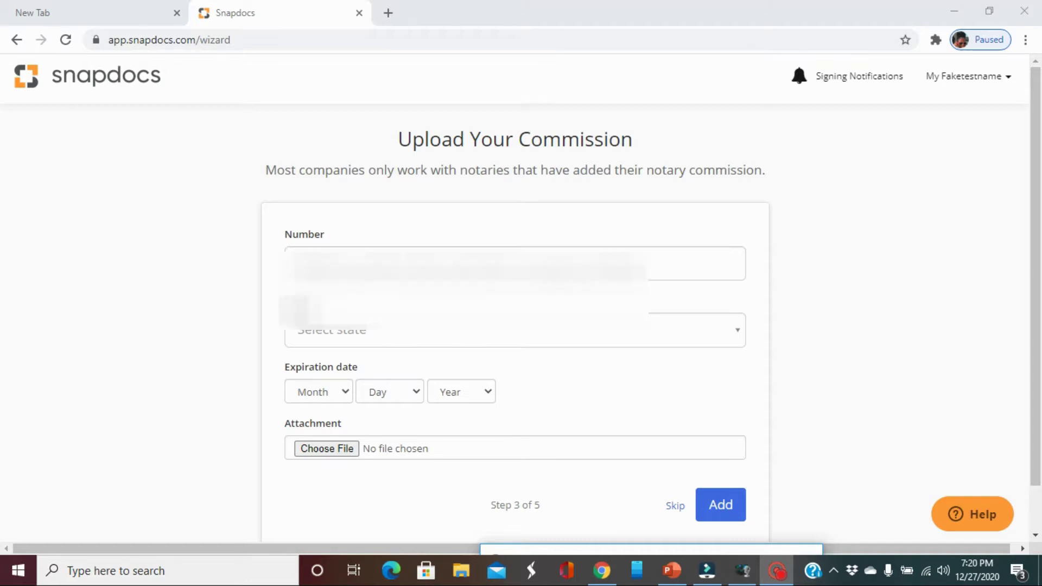
{"action": "left_click", "coordinate": [481, 307]}
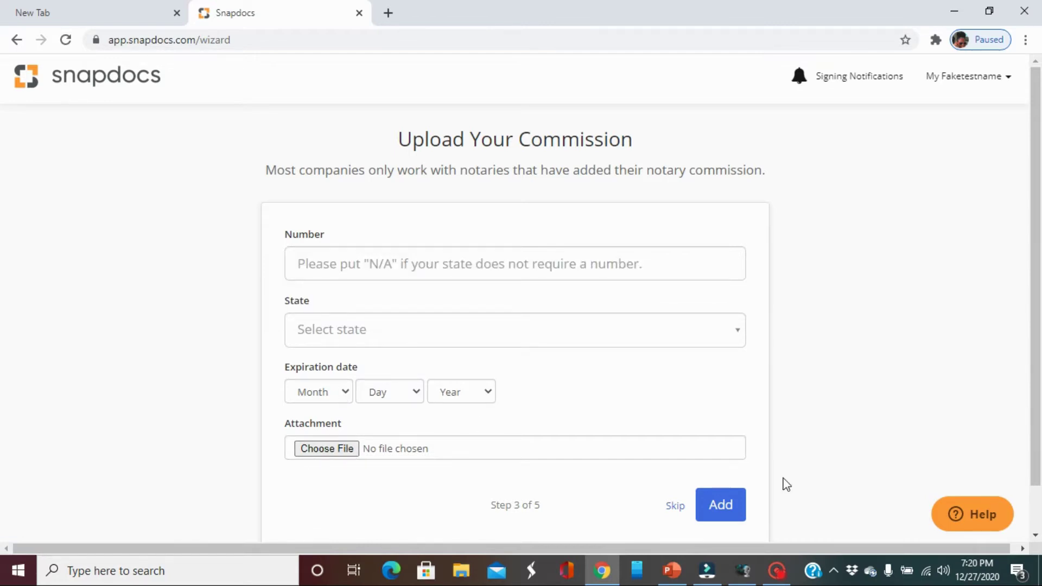
Skip uploading the notary commission and confirm skipping it
{"action": "left_click", "coordinate": [674, 505]}
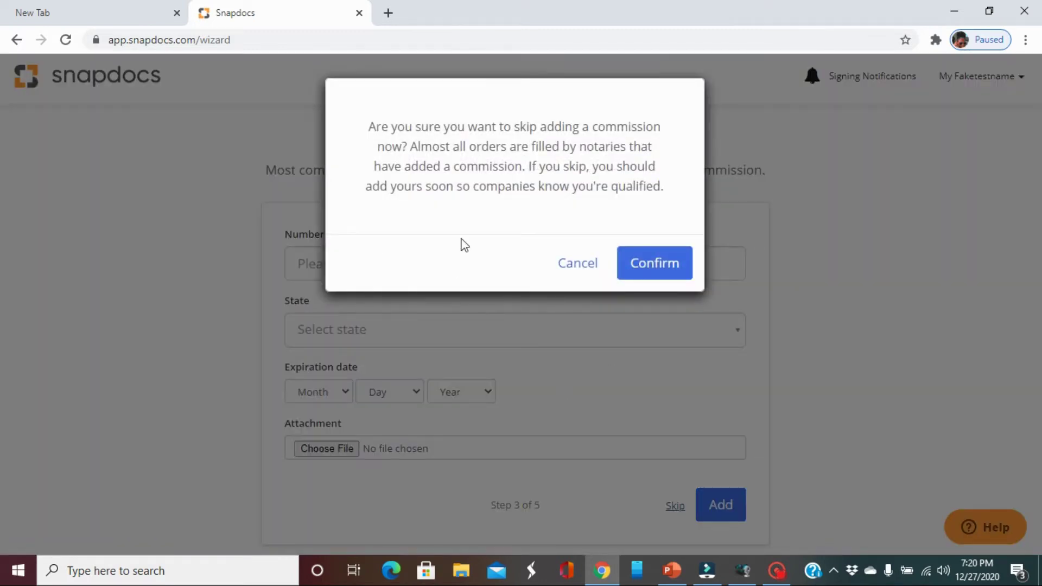
{"action": "left_click", "coordinate": [679, 265]}
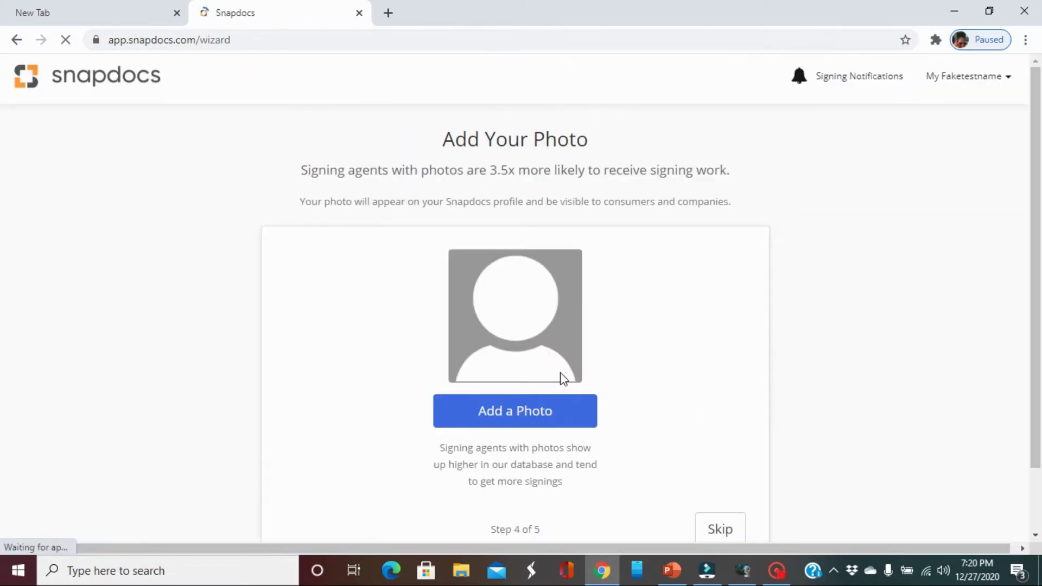
Skip adding a profile photo and proceed to the profile details of the setup wizard
{"action": "scroll", "coordinate": [570, 360], "scroll_direction": "down", "scroll_amount": 2}
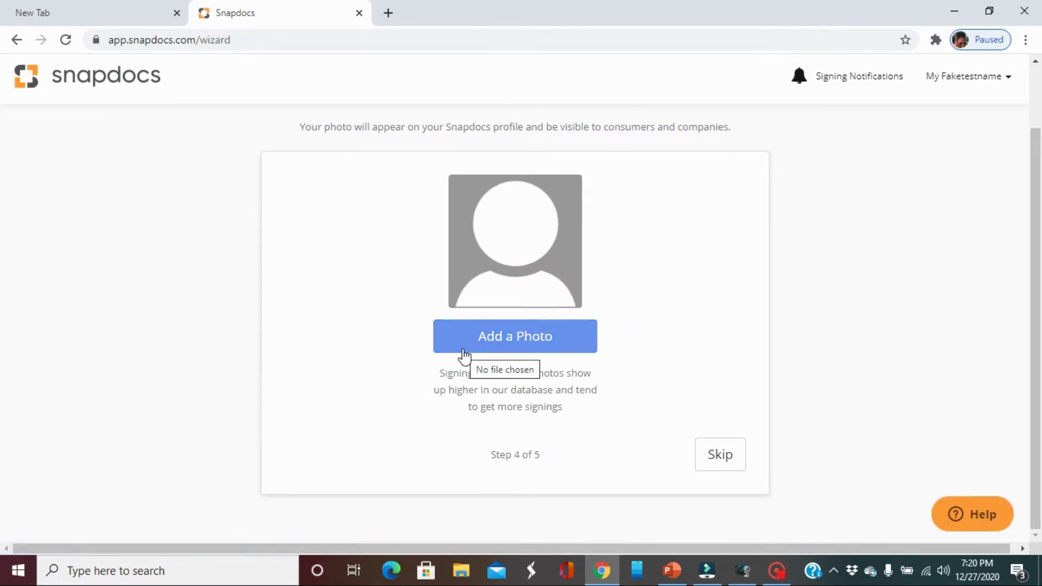
{"action": "left_click", "coordinate": [774, 575]}
{"action": "mouse_move", "coordinate": [745, 544]}
{"action": "left_mouse_down"}
{"action": "mouse_move", "coordinate": [768, 533]}
{"action": "mouse_move", "coordinate": [759, 534]}
{"action": "left_mouse_up"}
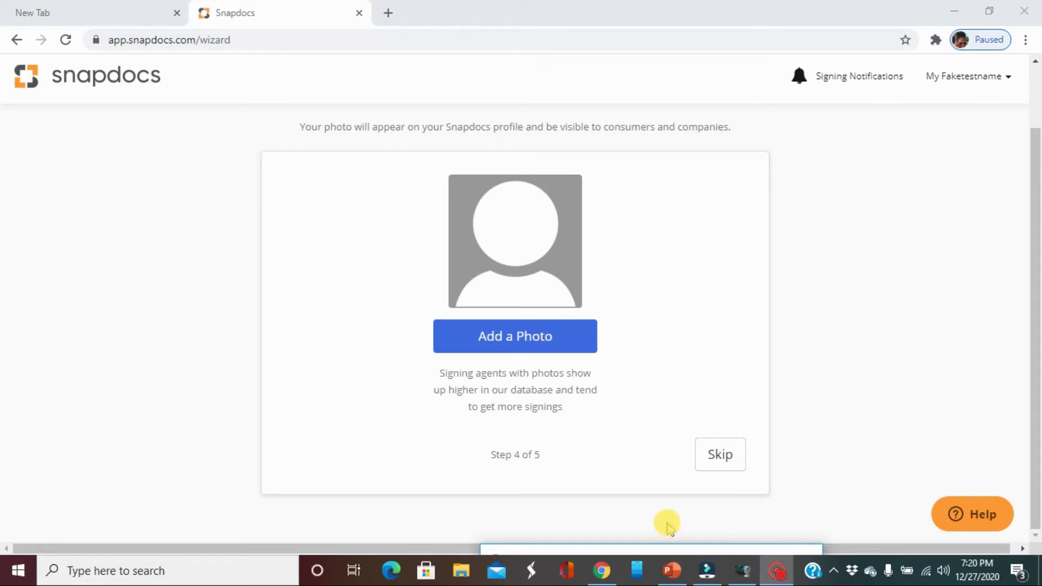
{"action": "left_click_drag", "start_coordinate": [669, 527], "coordinate": [669, 528]}
{"action": "left_click_drag", "start_coordinate": [517, 550], "coordinate": [524, 544]}
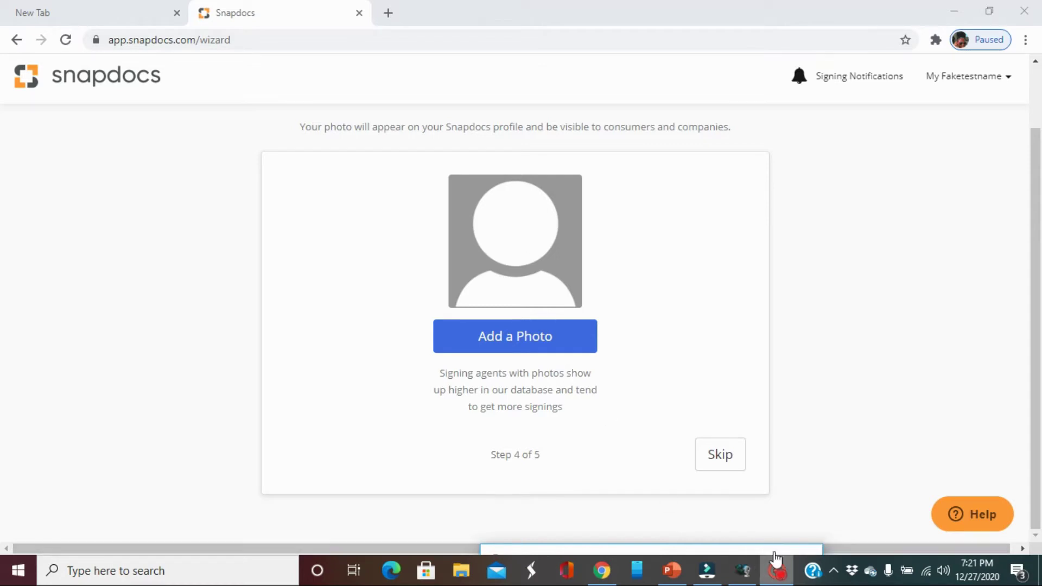
{"action": "left_click_drag", "start_coordinate": [782, 526], "coordinate": [778, 522]}
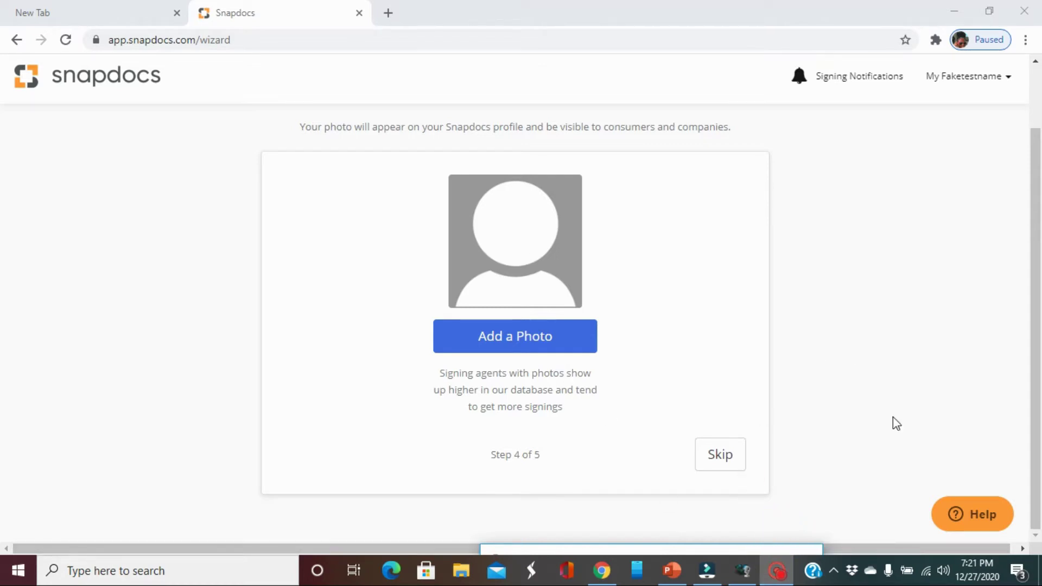
{"action": "left_click", "coordinate": [729, 460]}
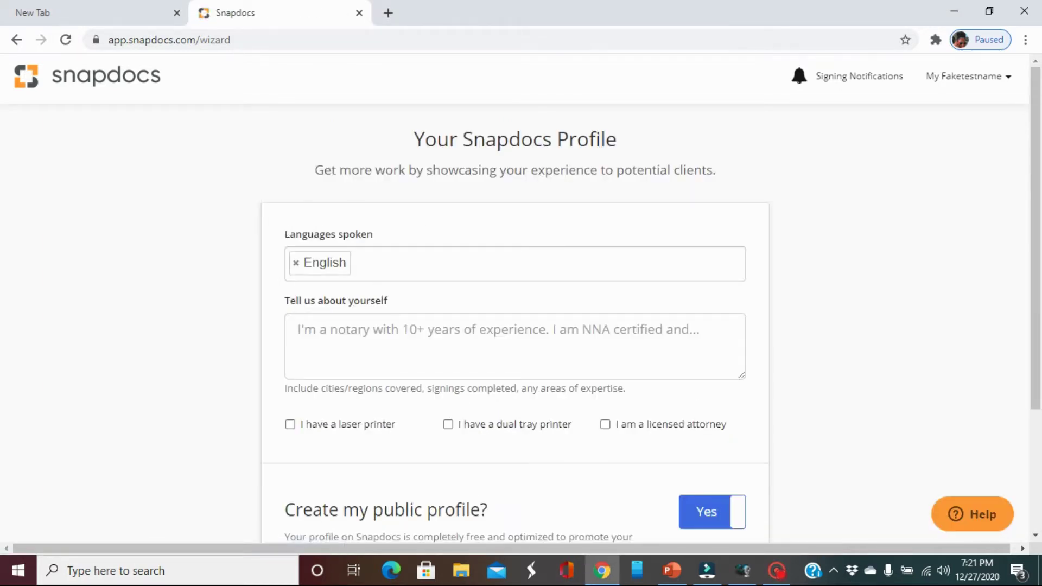
Mark the profile as having a laser printer and a dual tray printer, and finish the setup wizard
{"action": "left_click", "coordinate": [776, 569]}
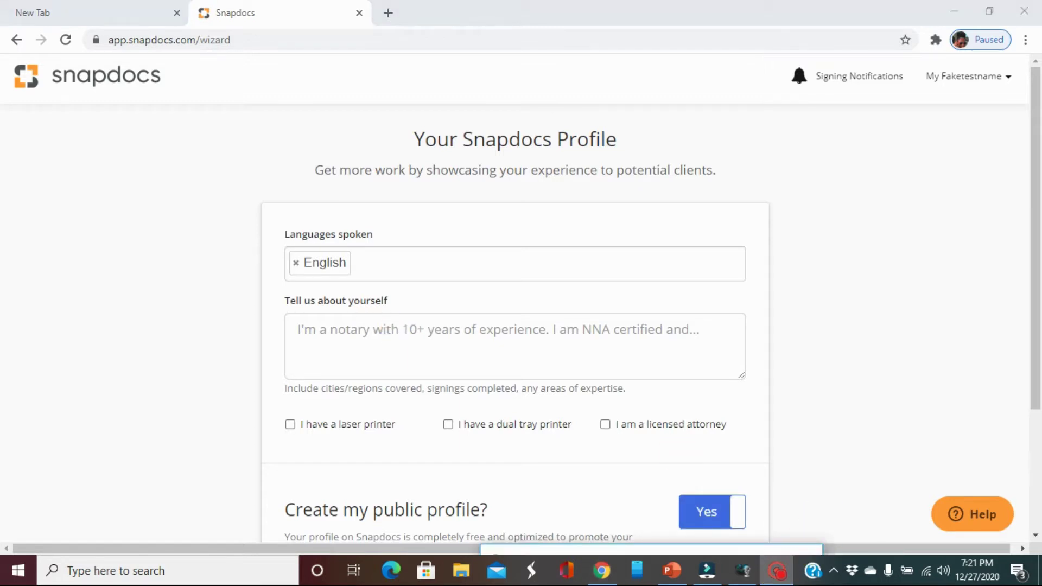
{"action": "left_click", "coordinate": [303, 331]}
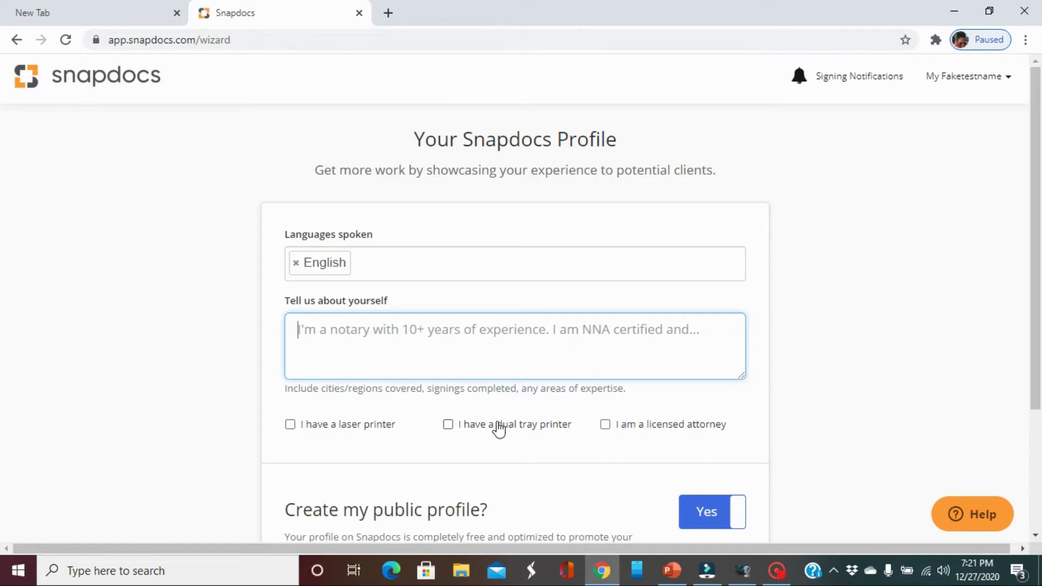
{"action": "left_click", "coordinate": [448, 425]}
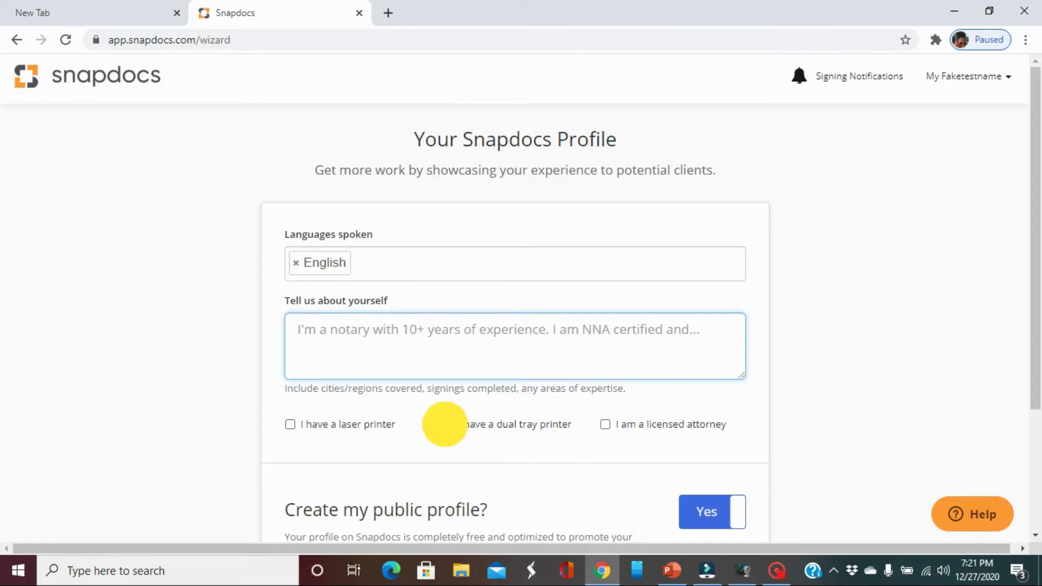
{"action": "left_click", "coordinate": [289, 424]}
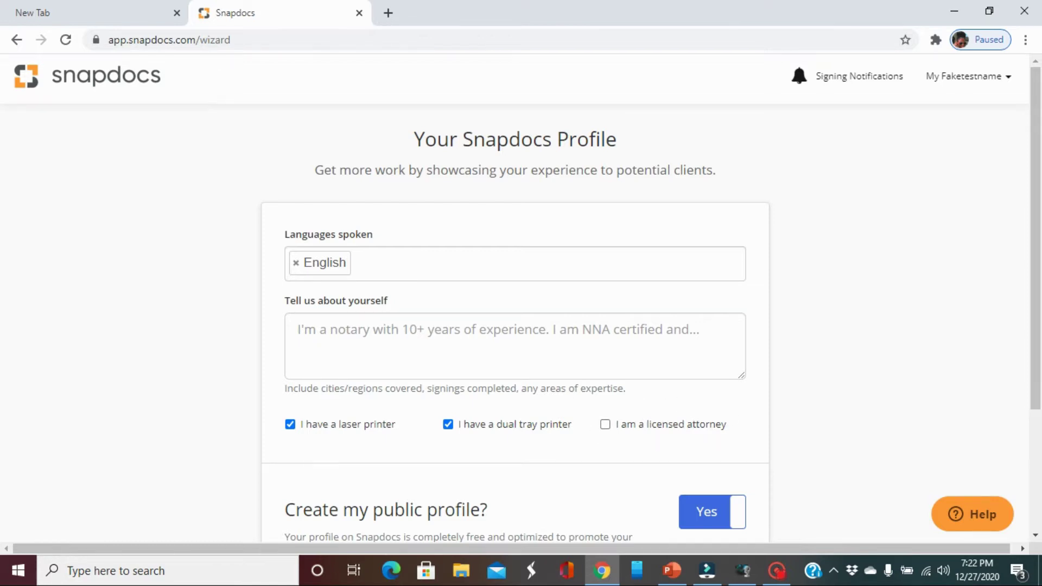
{"action": "scroll", "coordinate": [623, 360], "scroll_direction": "down", "scroll_amount": 3}
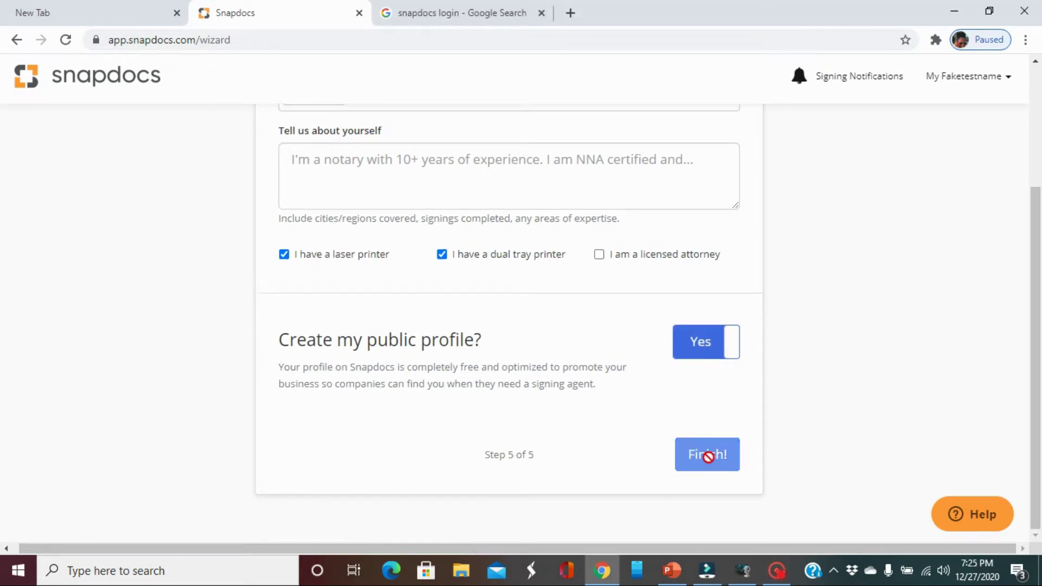
{"action": "left_click", "coordinate": [708, 455]}
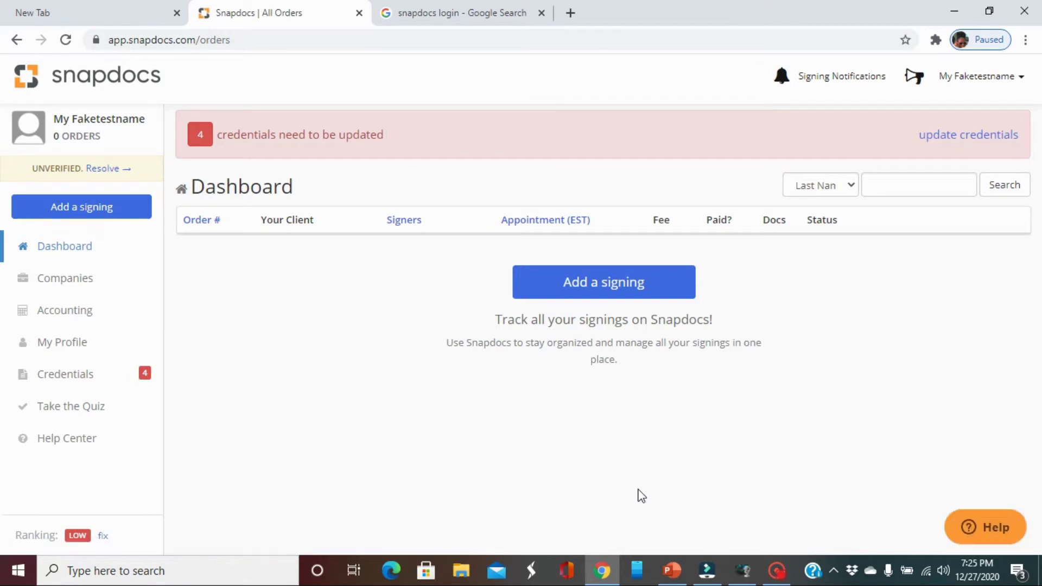
Look over the order dashboard and the Companies page, sorting the orders by appointment time in ascending order
{"action": "left_click", "coordinate": [777, 569]}
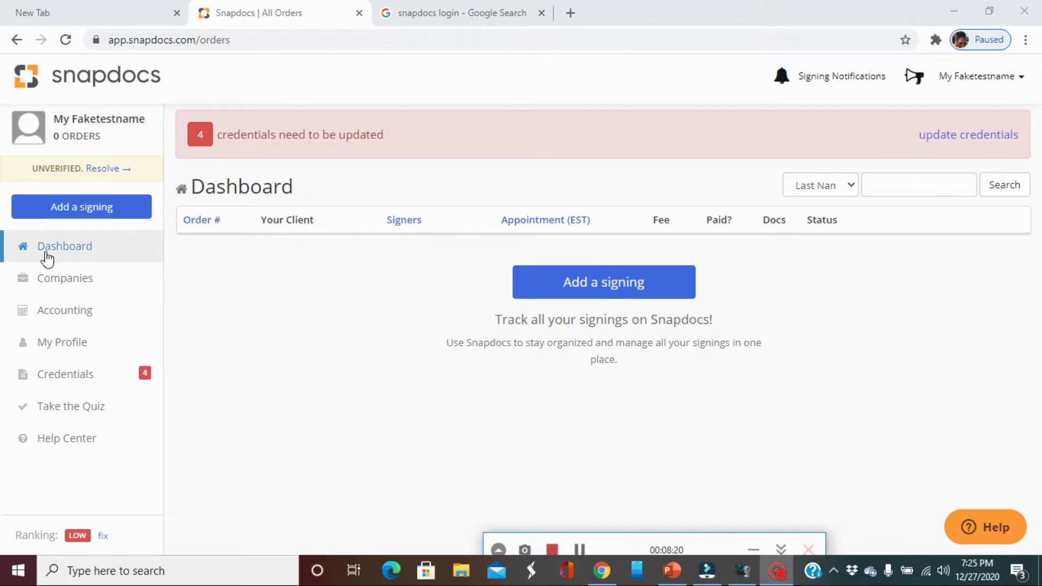
{"action": "left_click", "coordinate": [162, 238]}
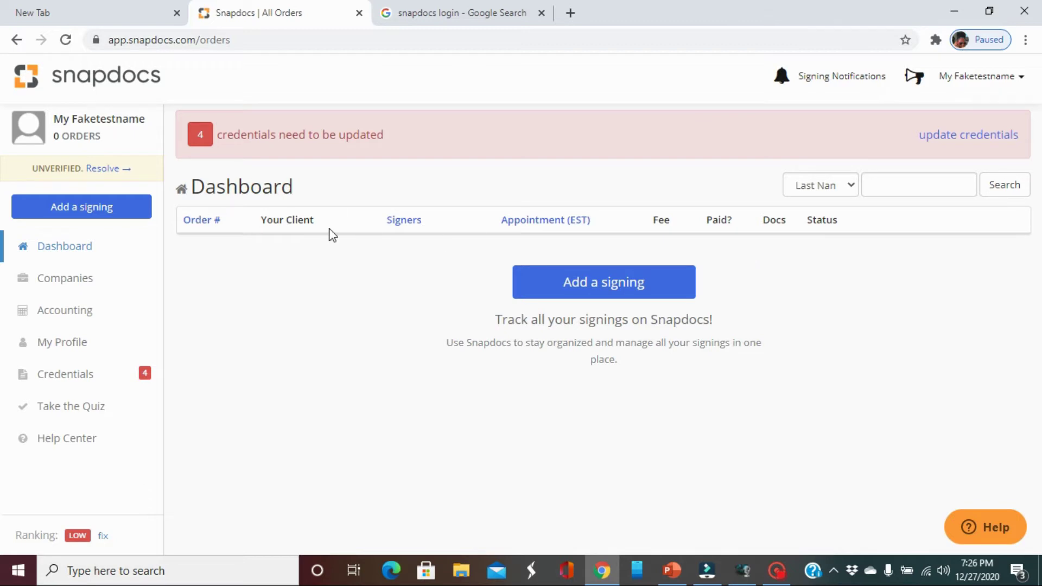
{"action": "left_click", "coordinate": [57, 288]}
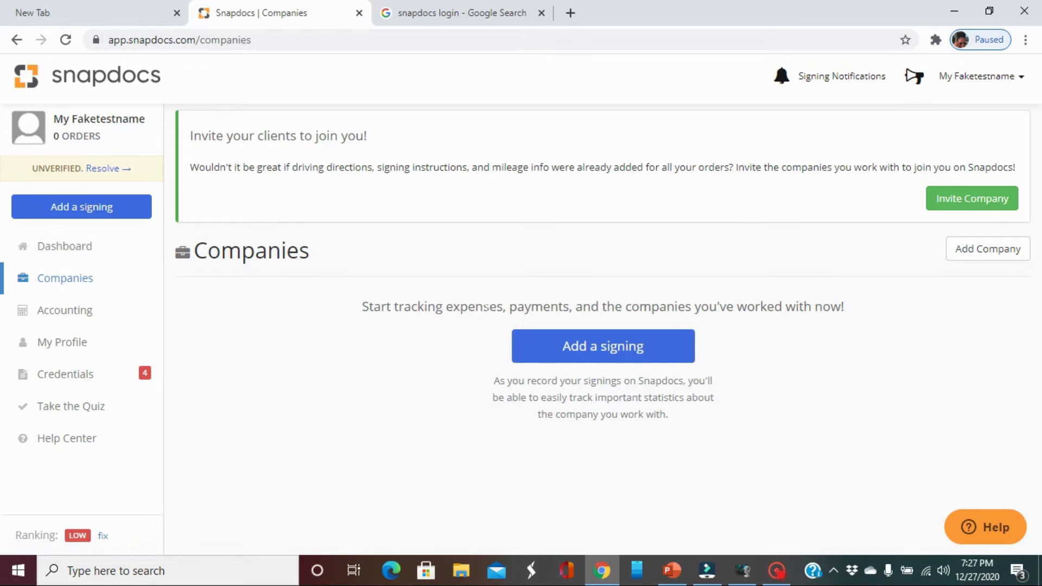
{"action": "left_click", "coordinate": [74, 252]}
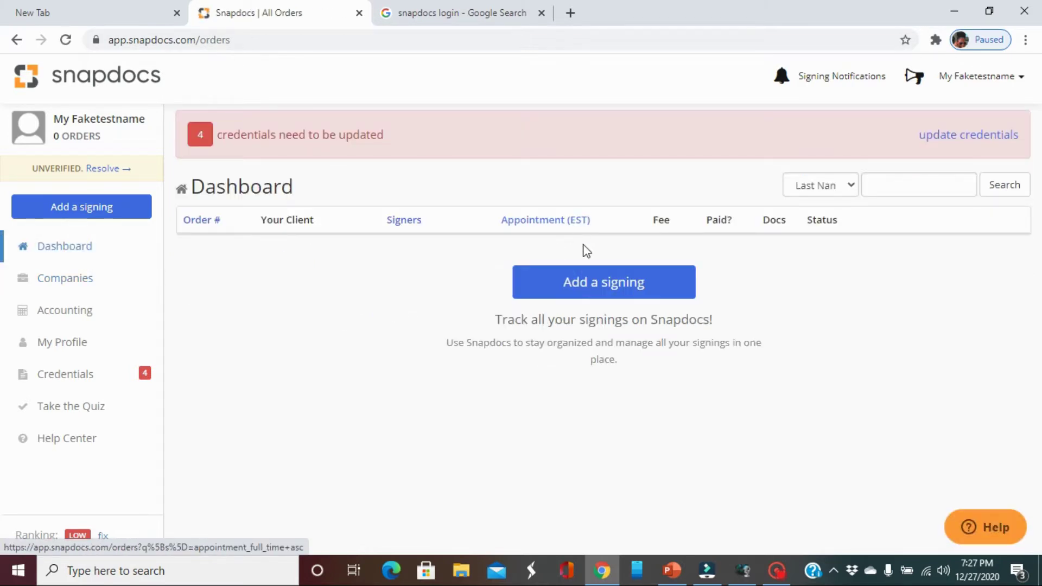
{"action": "left_click", "coordinate": [543, 225]}
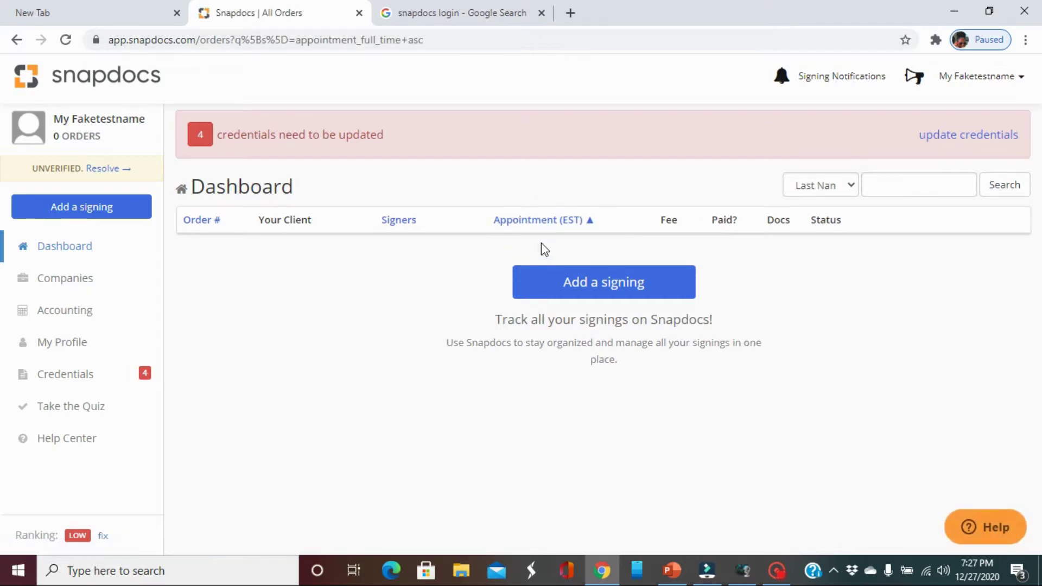
{"action": "left_click", "coordinate": [62, 274]}
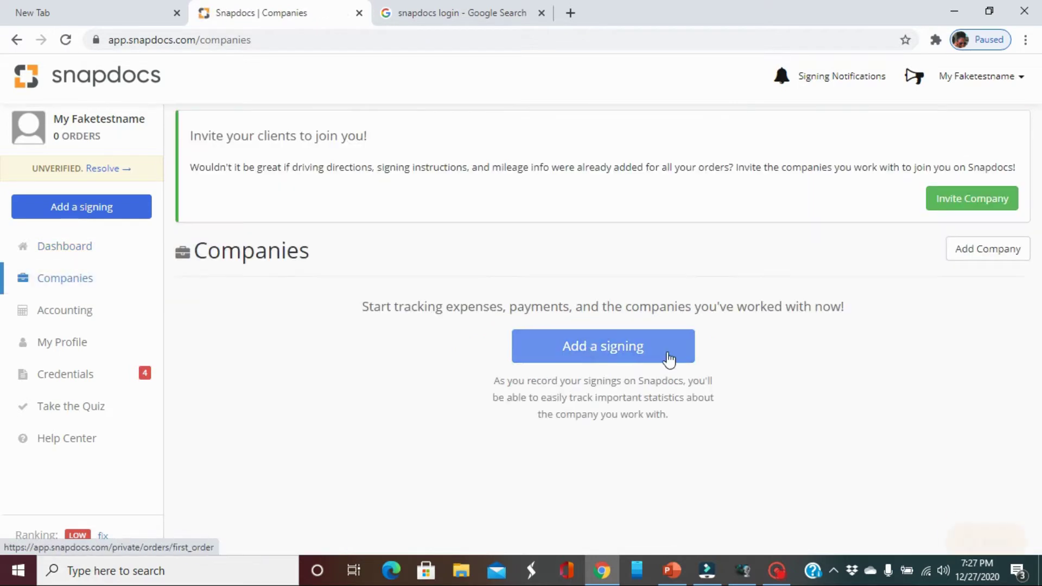
Download the report of all received payments from Accounting, view the CSV file in Excel and close it
{"action": "left_click", "coordinate": [104, 323]}
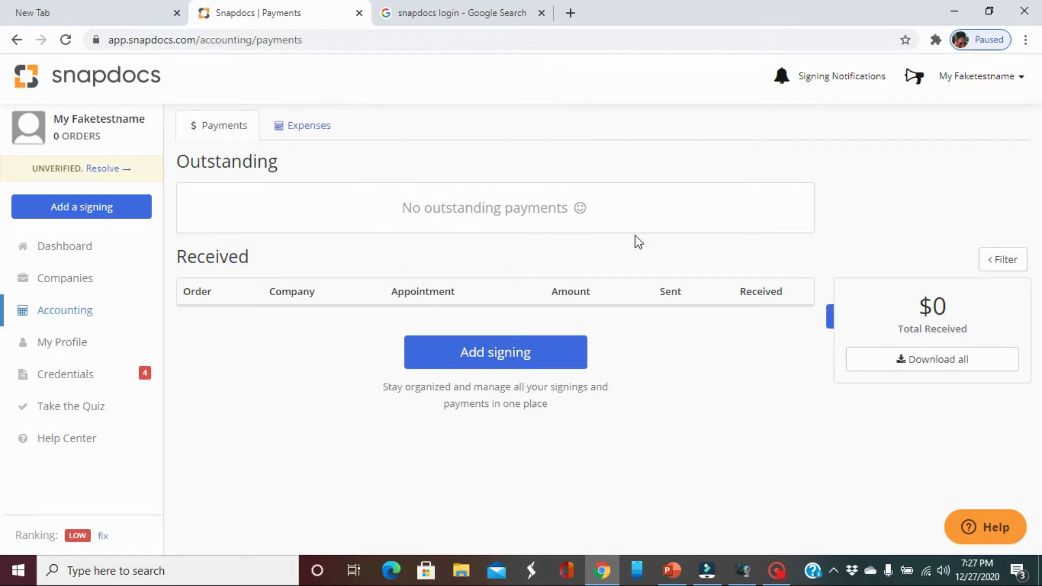
{"action": "left_click", "coordinate": [958, 369]}
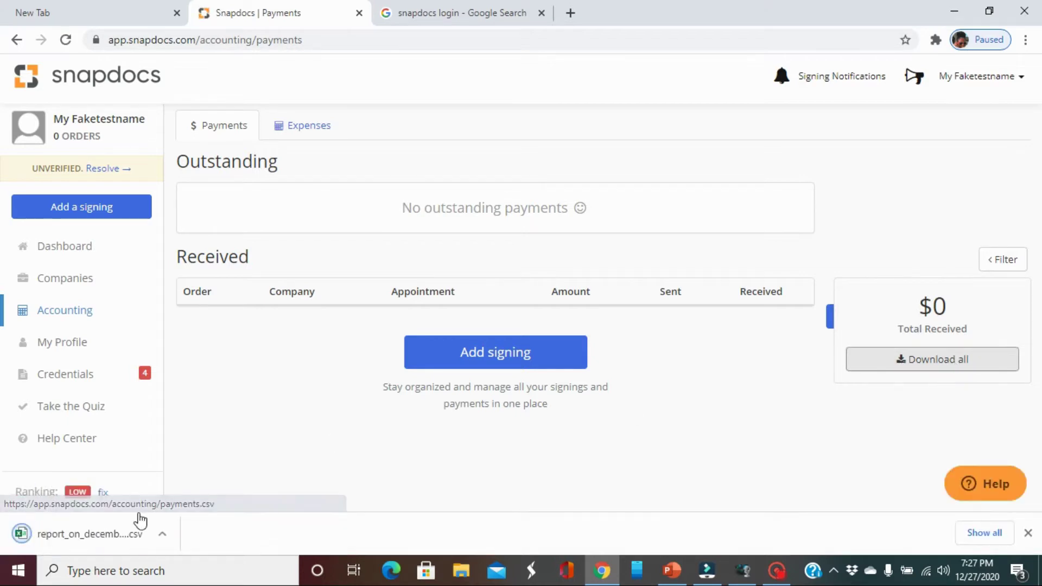
{"action": "left_click", "coordinate": [87, 535]}
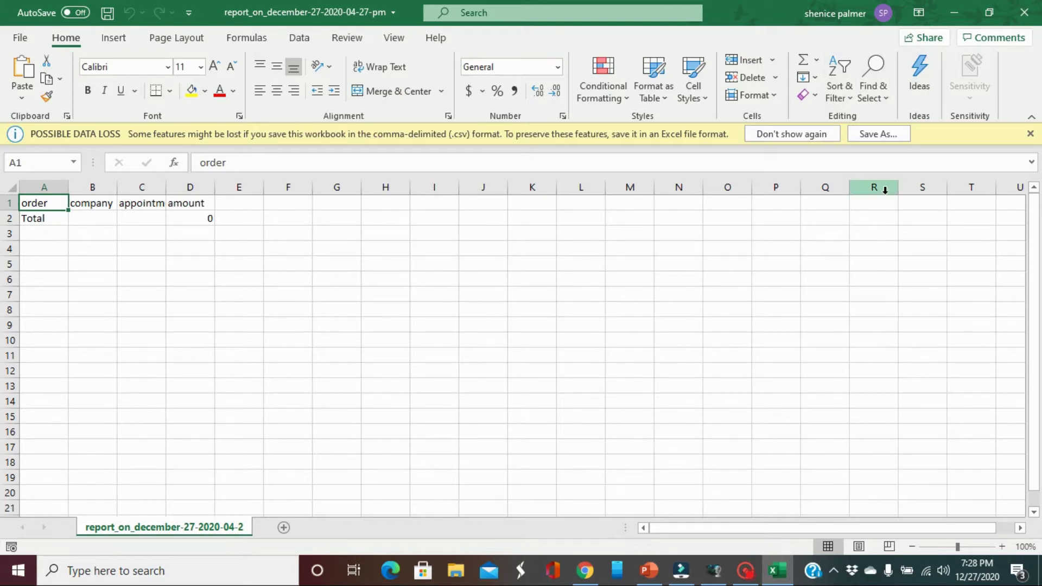
{"action": "left_click", "coordinate": [1024, 12]}
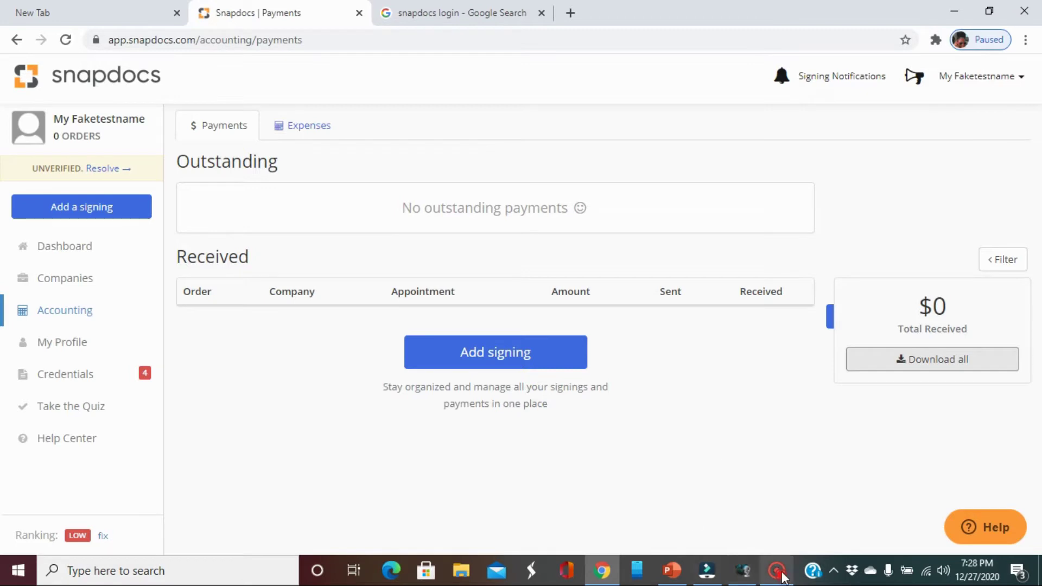
Review the My Profile page, including the photo, self-description, name, email, public profile and additional info sections
{"action": "left_click", "coordinate": [782, 577]}
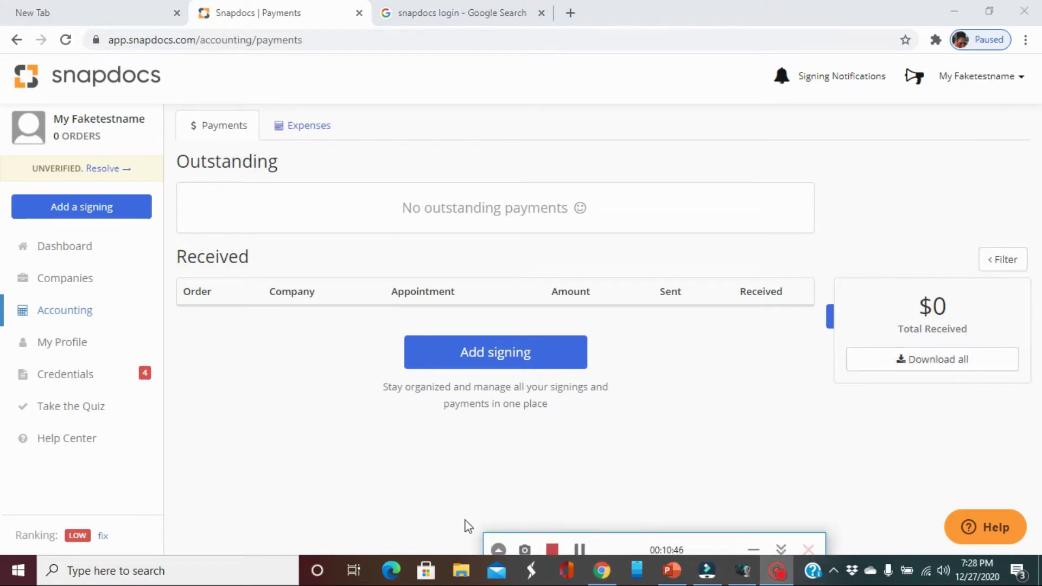
{"action": "left_click", "coordinate": [61, 347]}
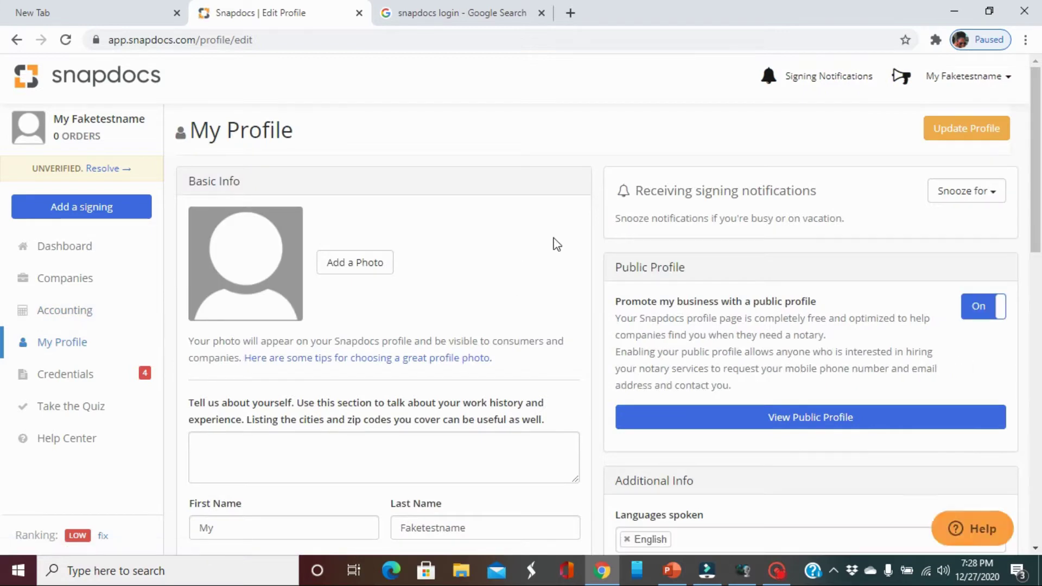
{"action": "scroll", "coordinate": [553, 242], "scroll_direction": "down", "scroll_amount": 3}
{"action": "scroll", "coordinate": [403, 340], "scroll_direction": "up", "scroll_amount": 3}
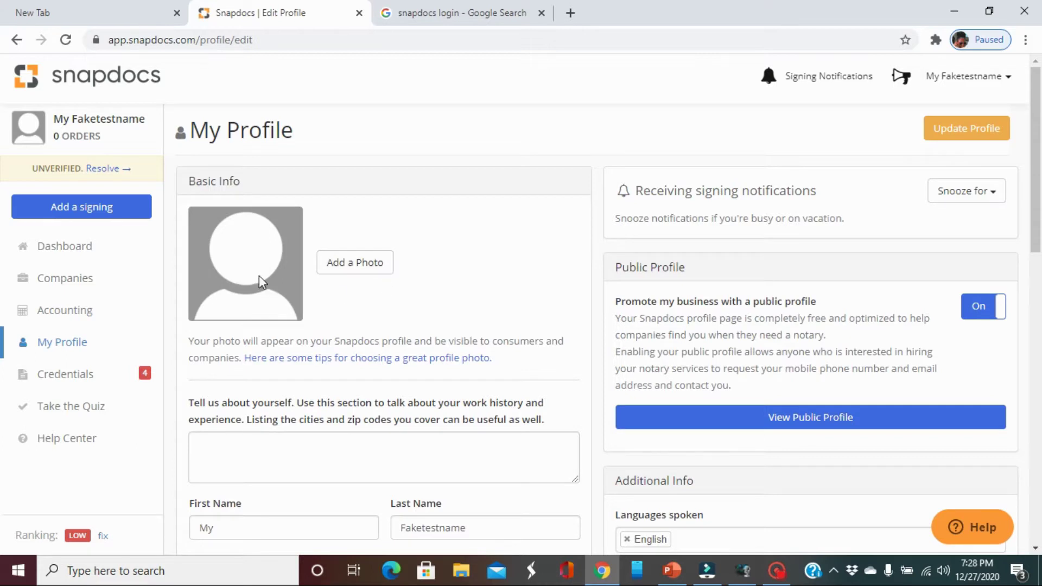
{"action": "scroll", "coordinate": [312, 278], "scroll_direction": "down", "scroll_amount": 2}
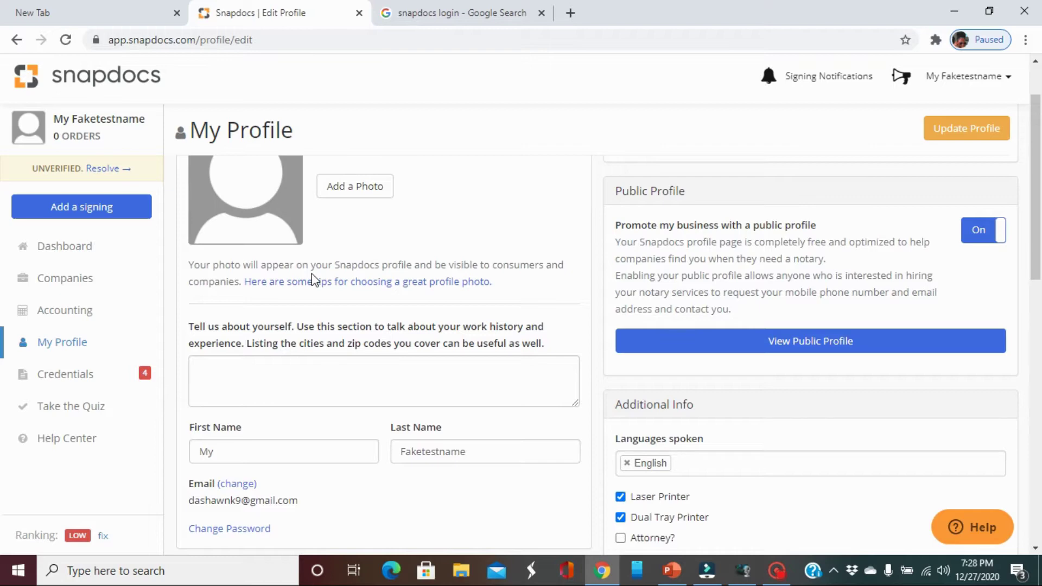
{"action": "scroll", "coordinate": [313, 280], "scroll_direction": "down", "scroll_amount": 3}
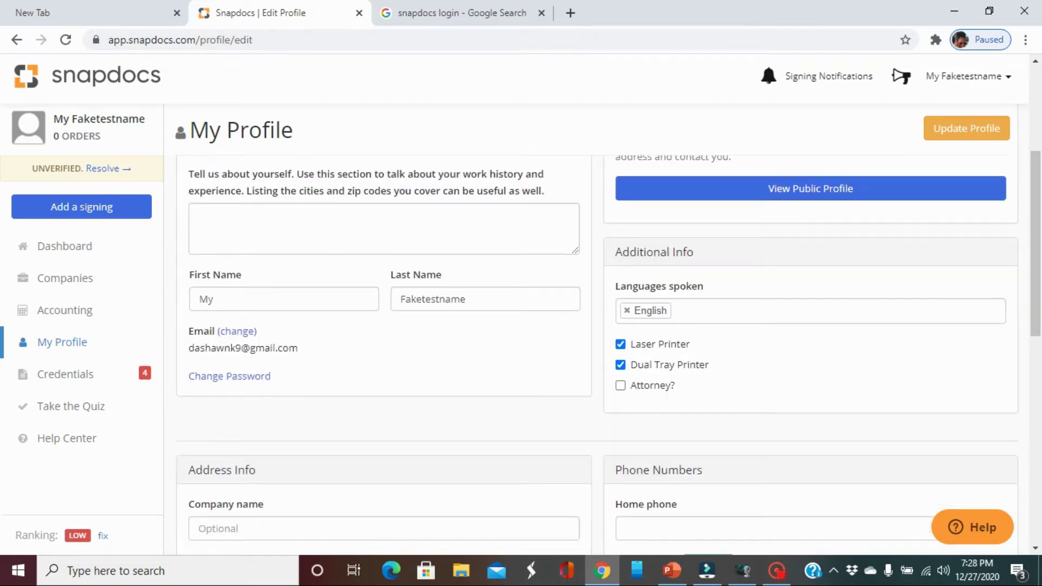
{"action": "left_click", "coordinate": [250, 222]}
{"action": "scroll", "coordinate": [234, 286], "scroll_direction": "up", "scroll_amount": 1}
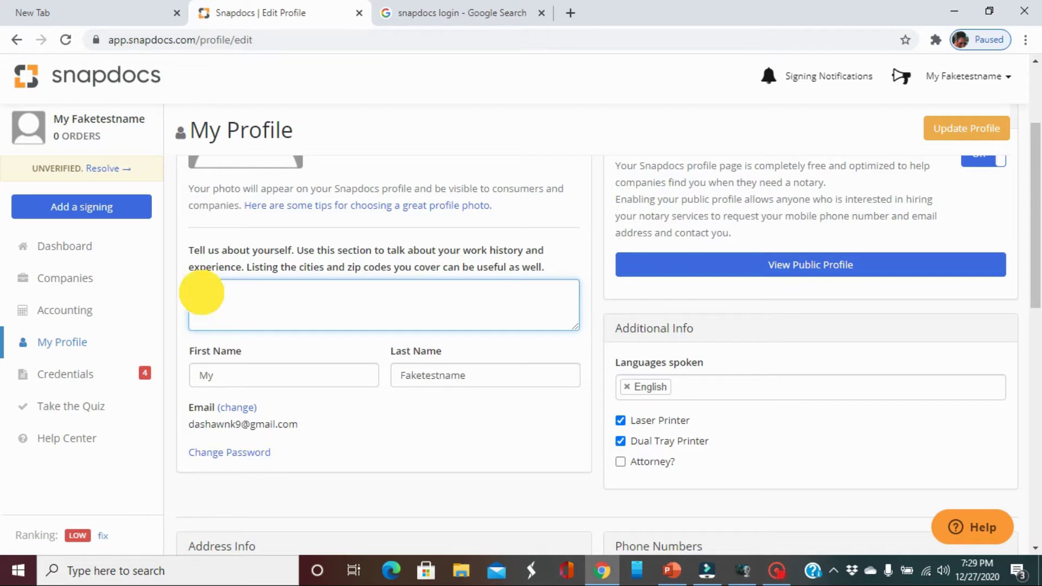
Open the Credentials page and examine the ID verification and required credentials
{"action": "left_click", "coordinate": [776, 577]}
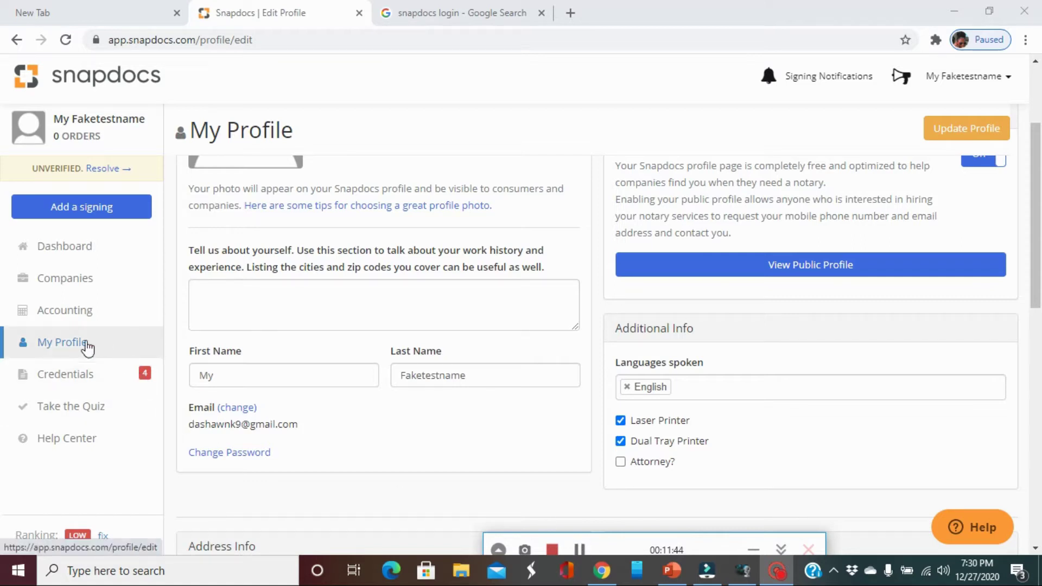
{"action": "left_click", "coordinate": [84, 380]}
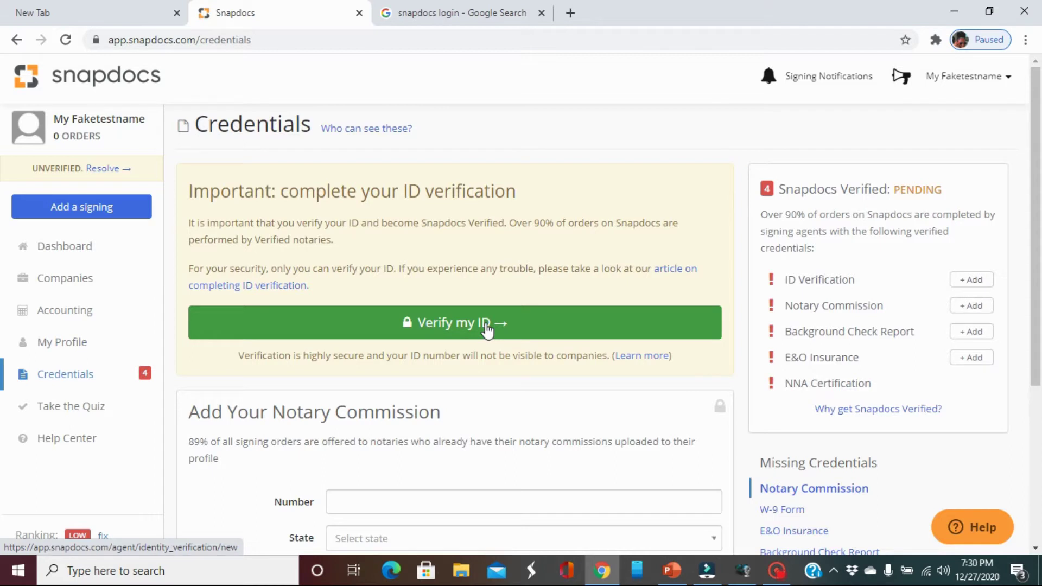
Review the required verified credentials and start the ID verification process
{"action": "scroll", "coordinate": [516, 326], "scroll_direction": "down", "scroll_amount": 1}
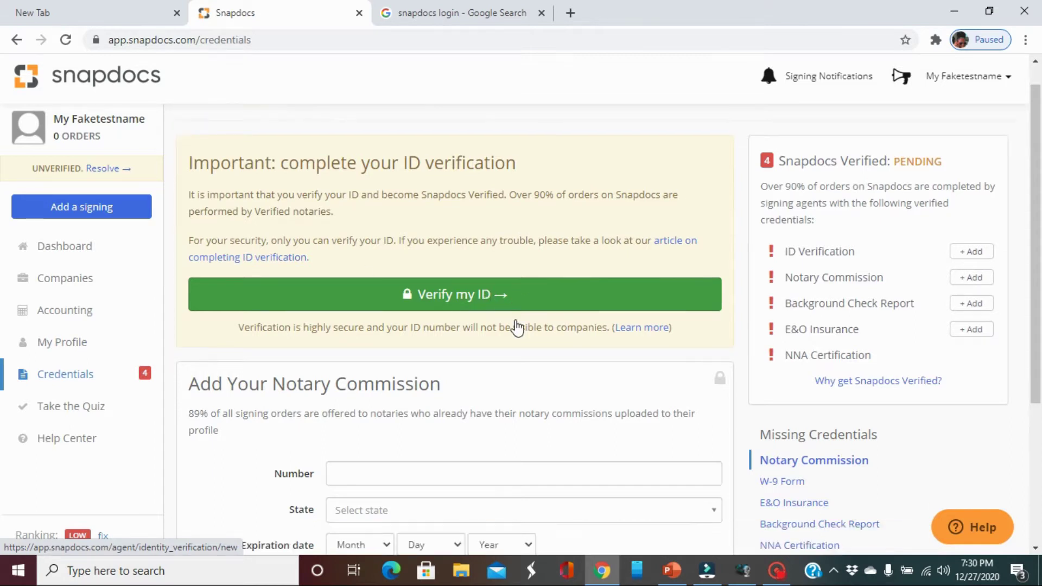
{"action": "scroll", "coordinate": [516, 327], "scroll_direction": "down", "scroll_amount": 1}
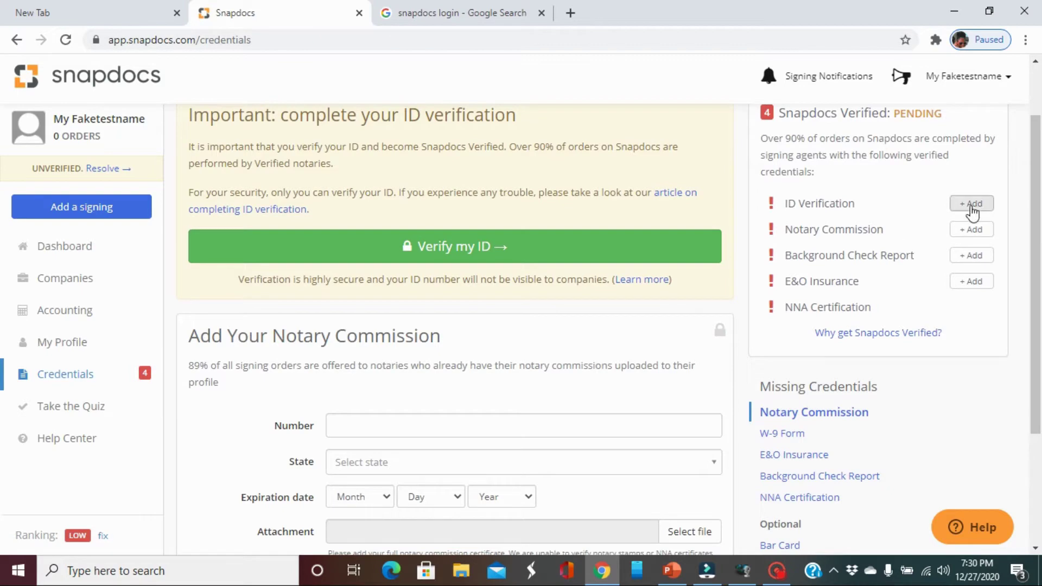
{"action": "scroll", "coordinate": [548, 265], "scroll_direction": "up", "scroll_amount": 2}
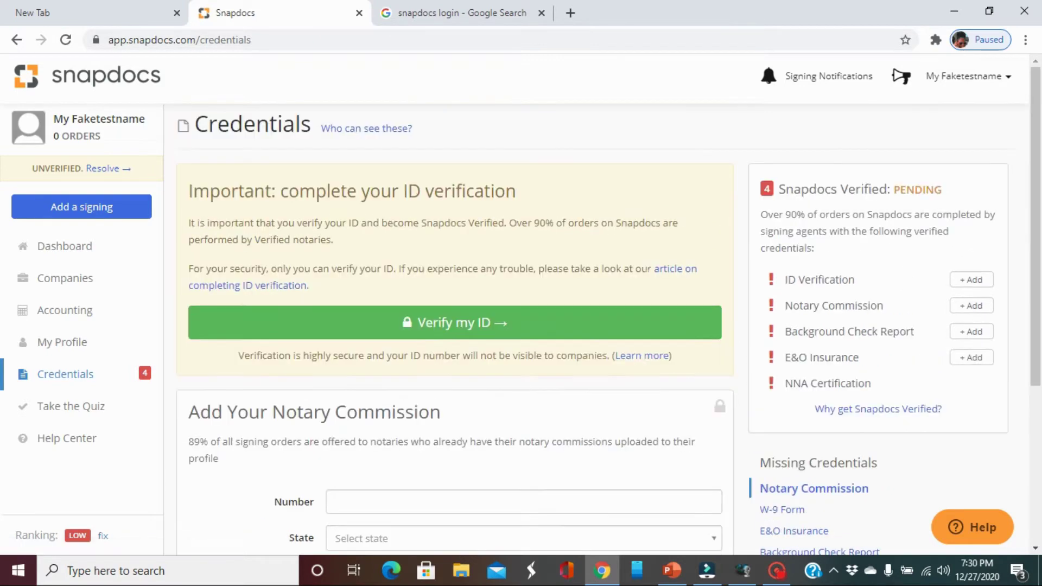
{"action": "left_click", "coordinate": [974, 280]}
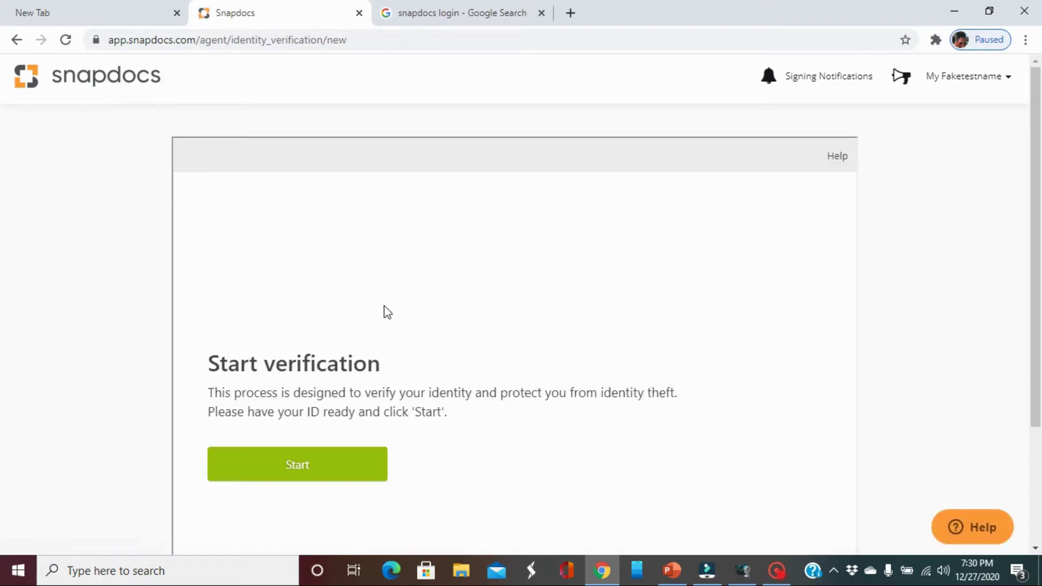
{"action": "scroll", "coordinate": [433, 325], "scroll_direction": "down", "scroll_amount": 1}
{"action": "scroll", "coordinate": [438, 328], "scroll_direction": "down", "scroll_amount": 1}
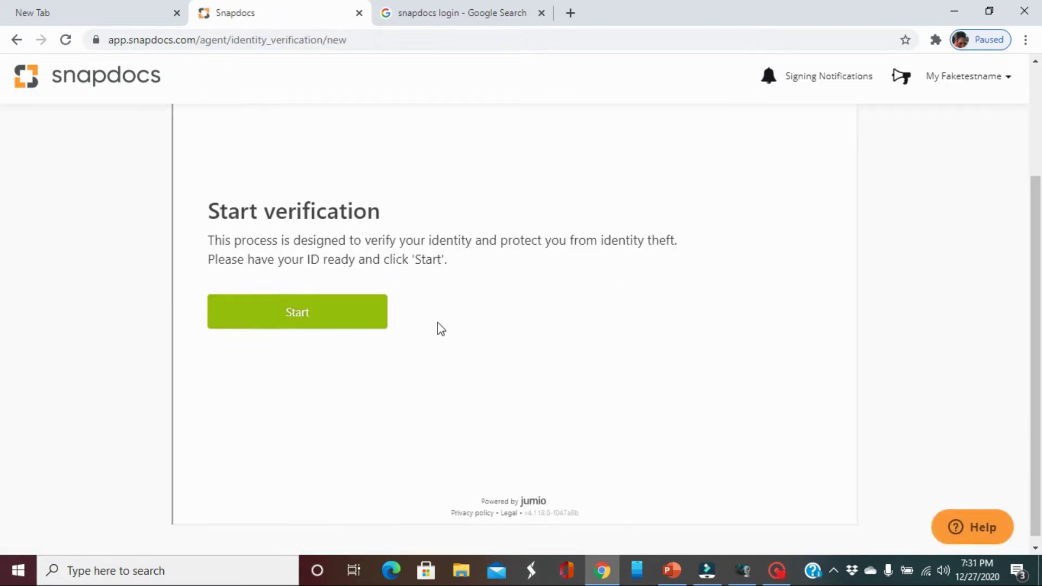
{"action": "left_click", "coordinate": [329, 316]}
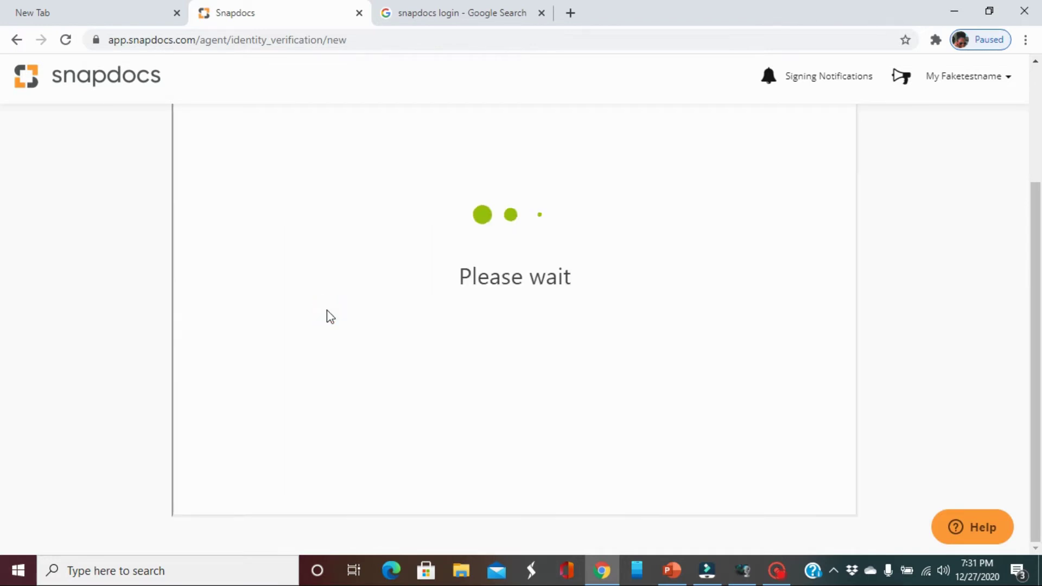
Choose driver's license as the ID type for United States, view the submission options and return to the Credentials page
{"action": "scroll", "coordinate": [457, 319], "scroll_direction": "up", "scroll_amount": 1}
{"action": "scroll", "coordinate": [457, 319], "scroll_direction": "up", "scroll_amount": 1}
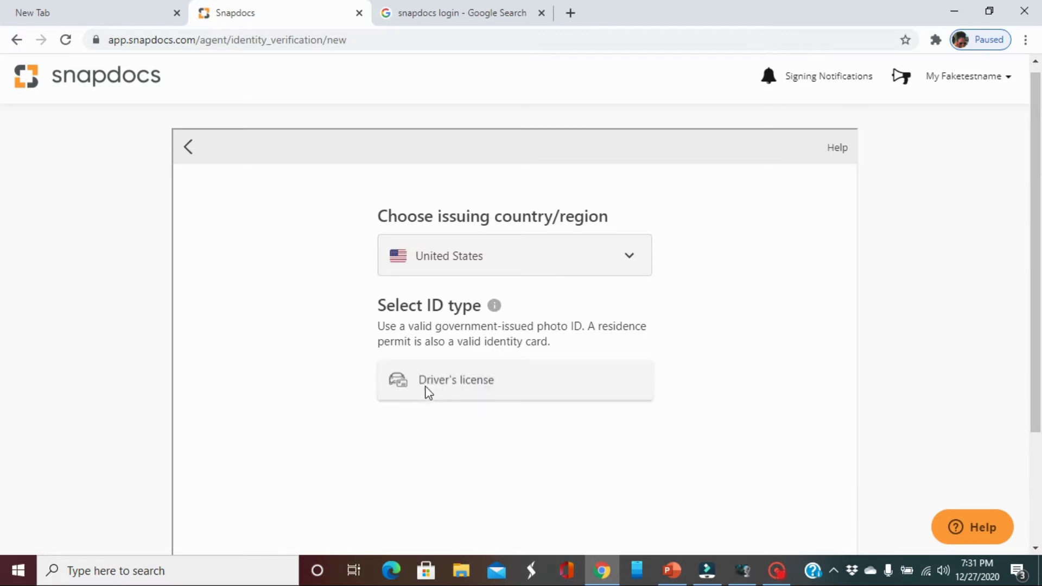
{"action": "left_click", "coordinate": [482, 382]}
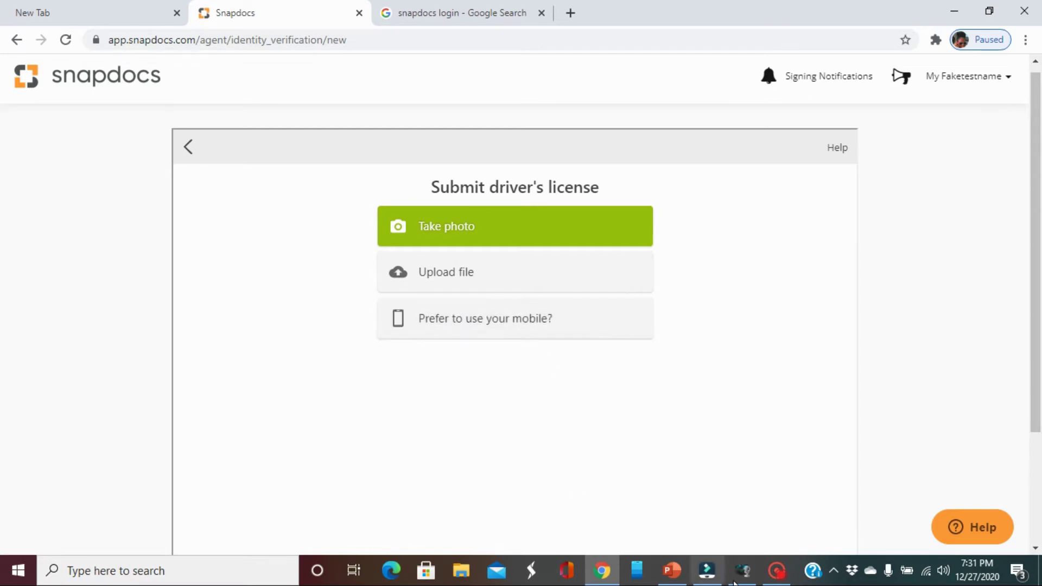
{"action": "key", "text": "alt+Left"}
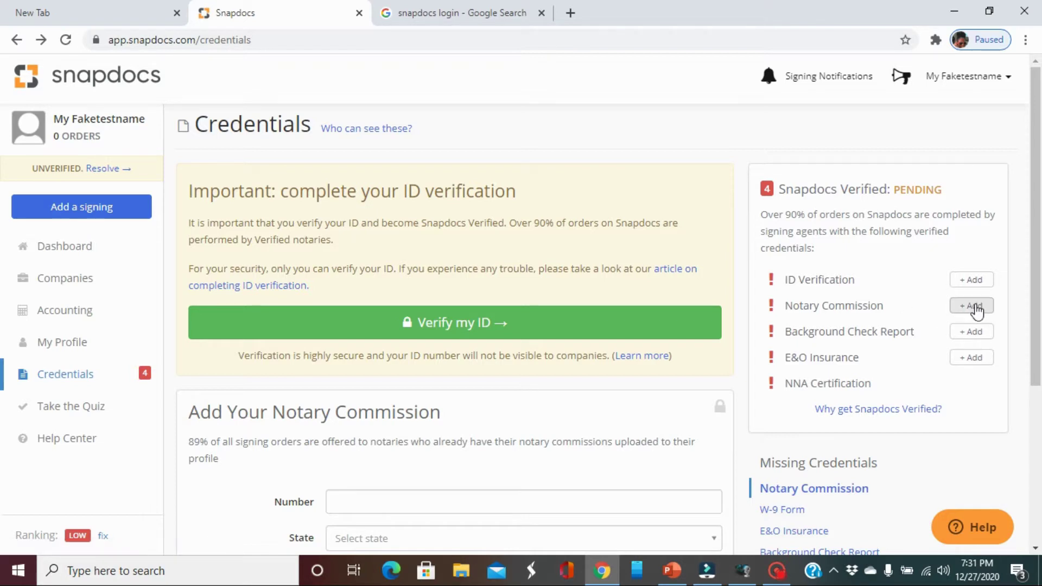
Examine the Snapdocs Verified credentials list, highlighting the NNA Certification requirement
{"action": "mouse_move", "coordinate": [746, 549]}
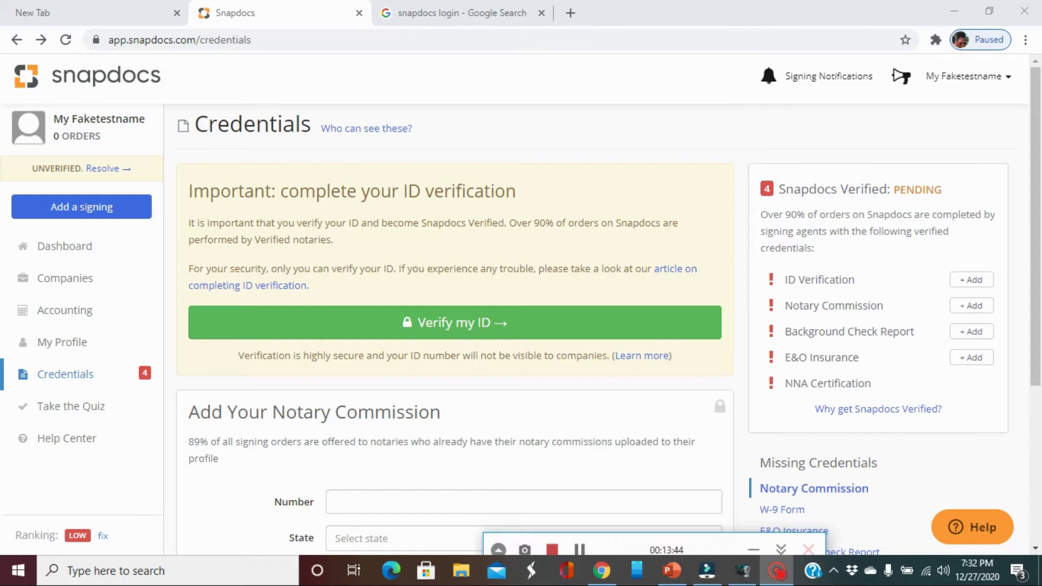
{"action": "left_click_drag", "start_coordinate": [784, 383], "coordinate": [896, 387]}
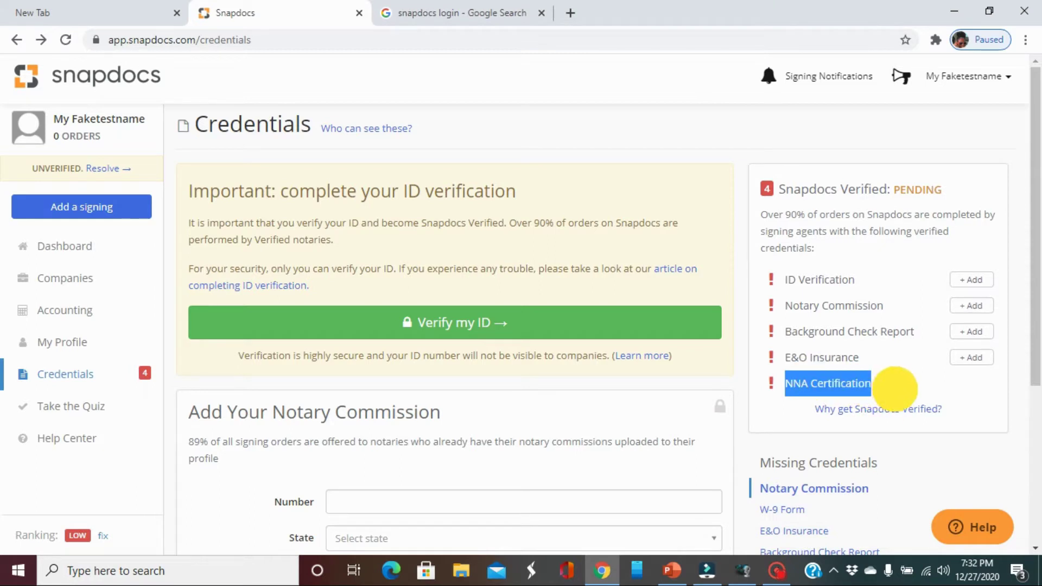
{"action": "left_click", "coordinate": [793, 382]}
{"action": "left_click_drag", "start_coordinate": [787, 384], "coordinate": [883, 384]}
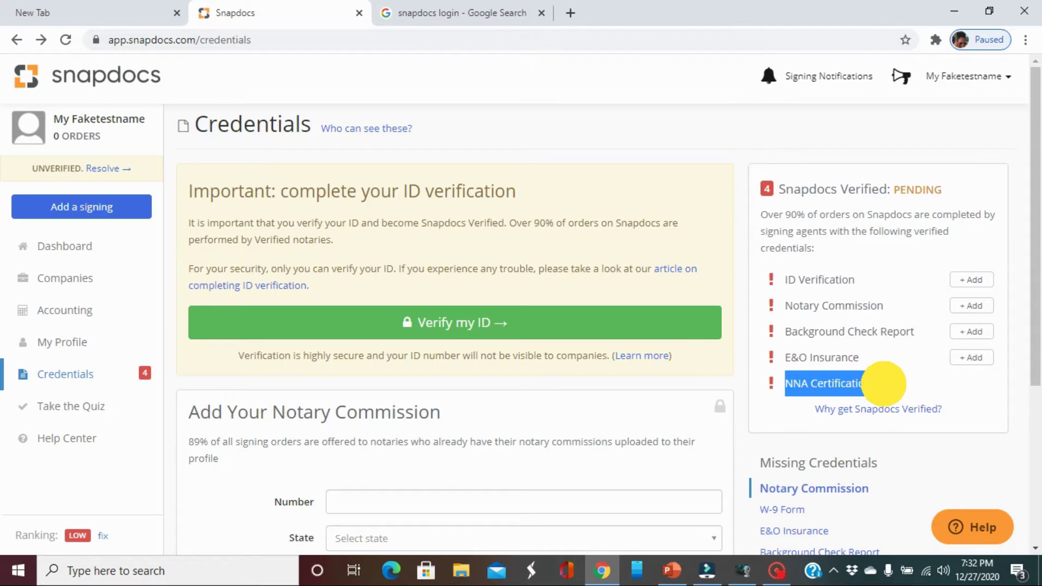
{"action": "left_click_drag", "start_coordinate": [884, 383], "coordinate": [886, 388]}
{"action": "left_click", "coordinate": [886, 388]}
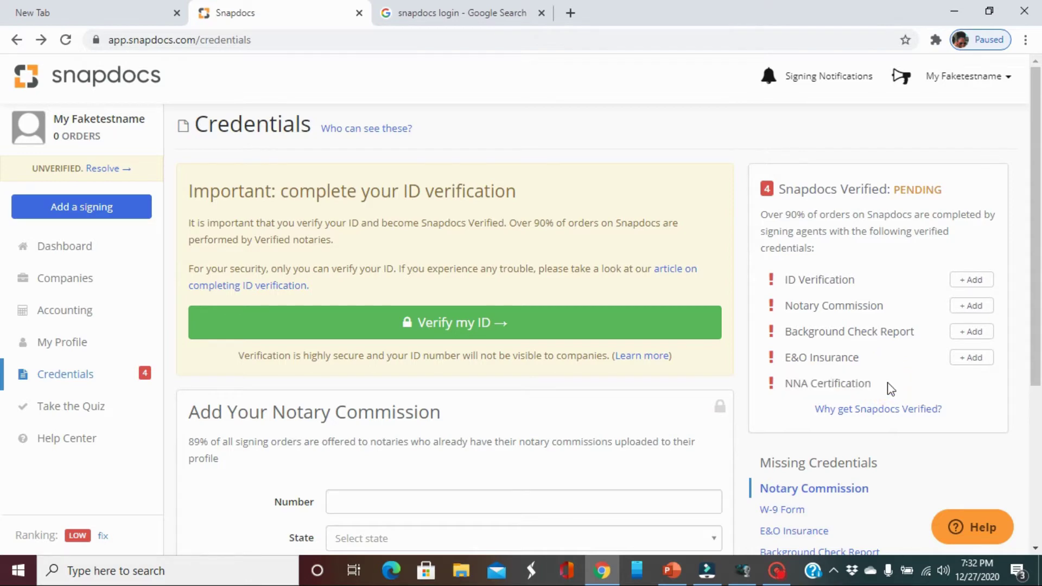
{"action": "scroll", "coordinate": [847, 346], "scroll_direction": "down", "scroll_amount": 1}
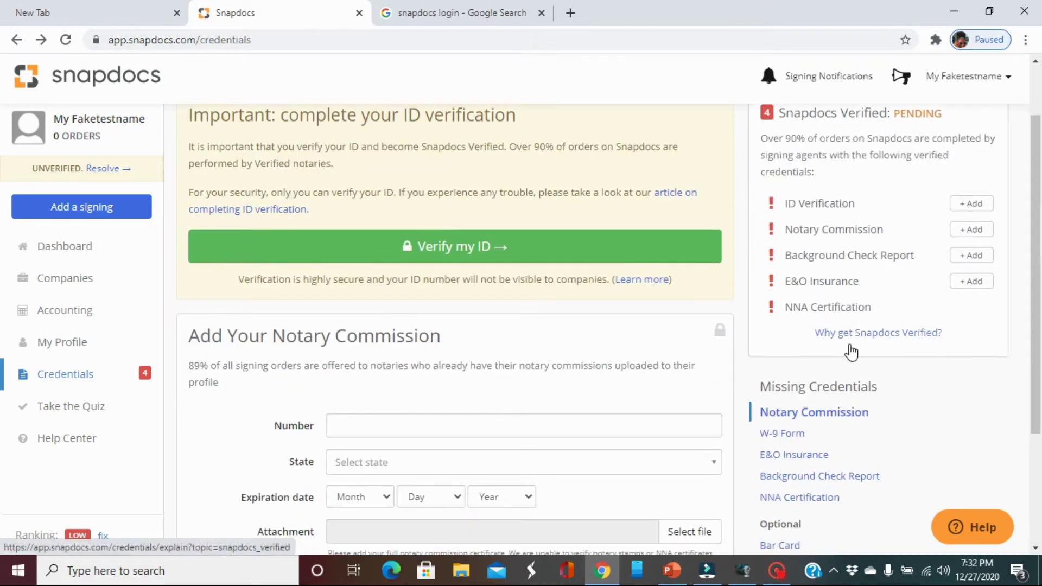
{"action": "scroll", "coordinate": [852, 350], "scroll_direction": "up", "scroll_amount": 1}
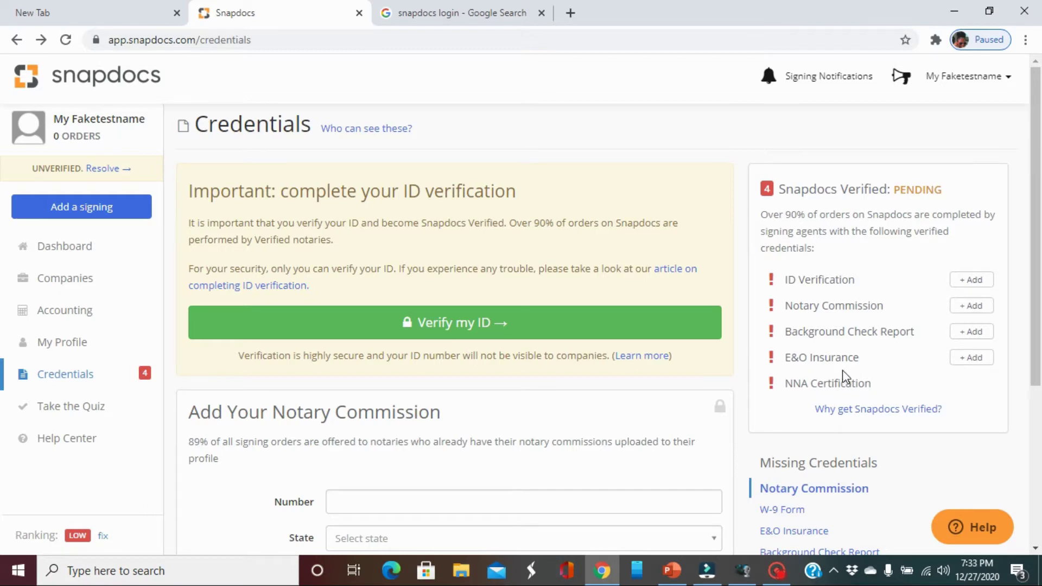
Examine the Add Your Notary Commission form, the missing credentials list and the account ranking on the Credentials page
{"action": "scroll", "coordinate": [844, 377], "scroll_direction": "down", "scroll_amount": 3}
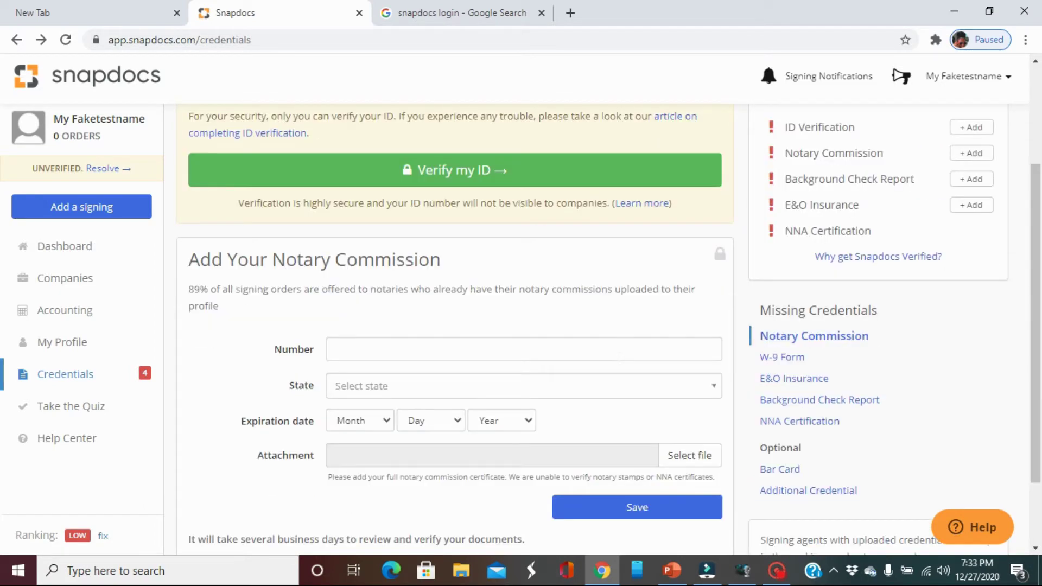
{"action": "scroll", "coordinate": [418, 367], "scroll_direction": "down", "scroll_amount": 2}
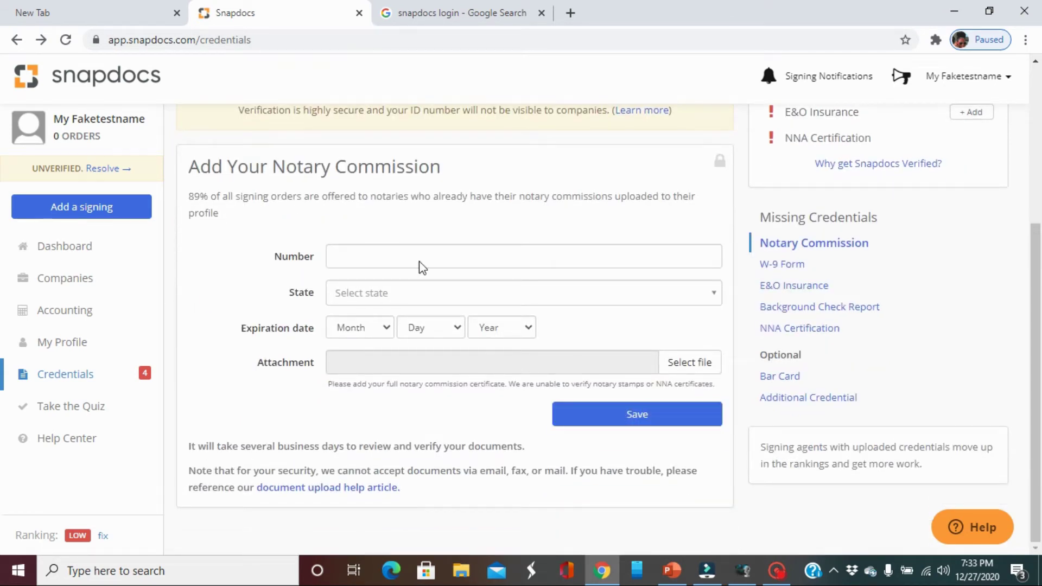
{"action": "mouse_move", "coordinate": [781, 572]}
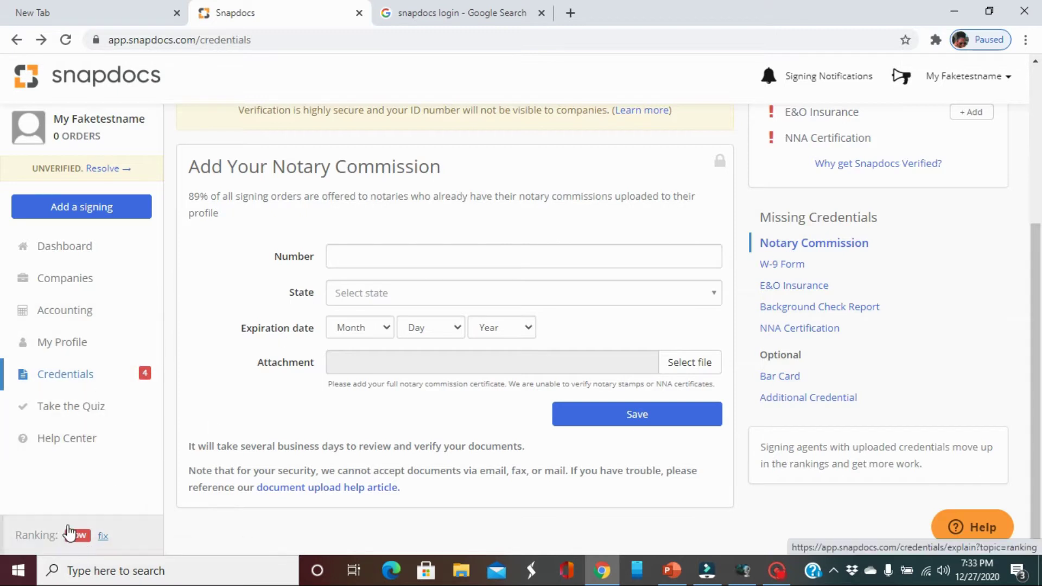
{"action": "left_click", "coordinate": [18, 534]}
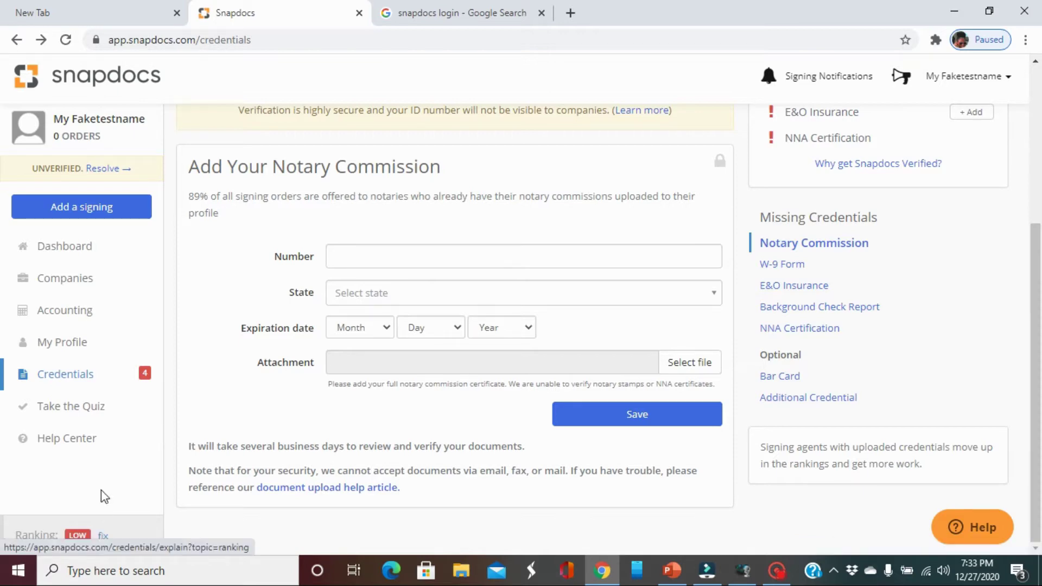
{"action": "scroll", "coordinate": [807, 328], "scroll_direction": "up", "scroll_amount": 5}
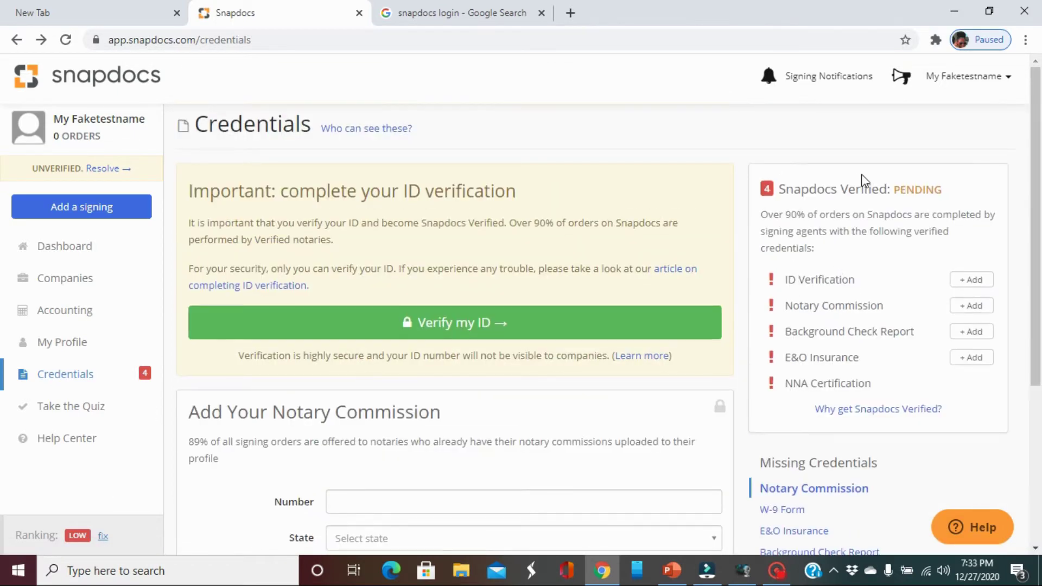
{"action": "scroll", "coordinate": [877, 271], "scroll_direction": "down", "scroll_amount": 5}
{"action": "scroll", "coordinate": [877, 305], "scroll_direction": "up", "scroll_amount": 4}
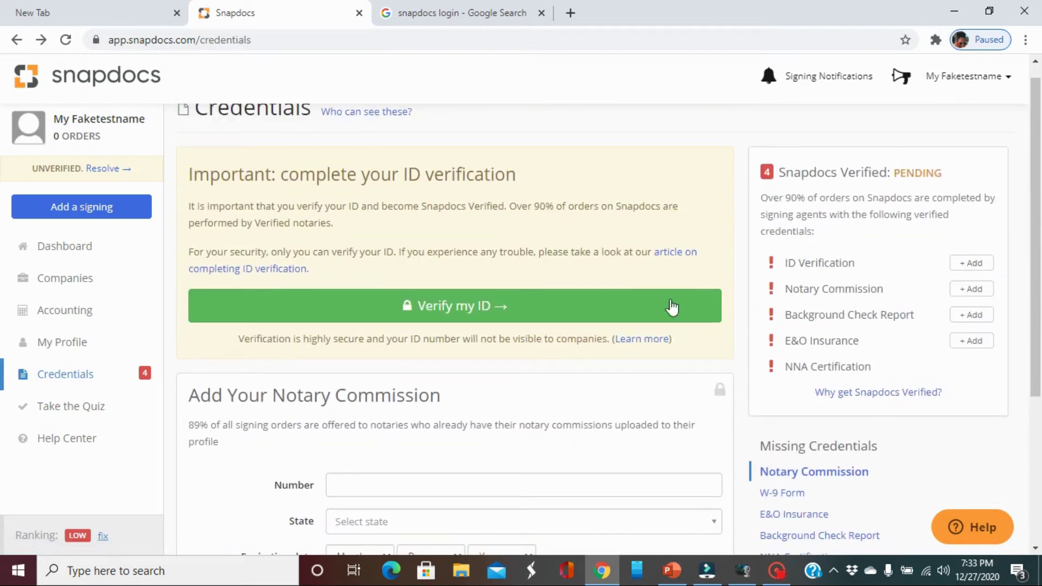
{"action": "scroll", "coordinate": [128, 377], "scroll_direction": "down", "scroll_amount": 4}
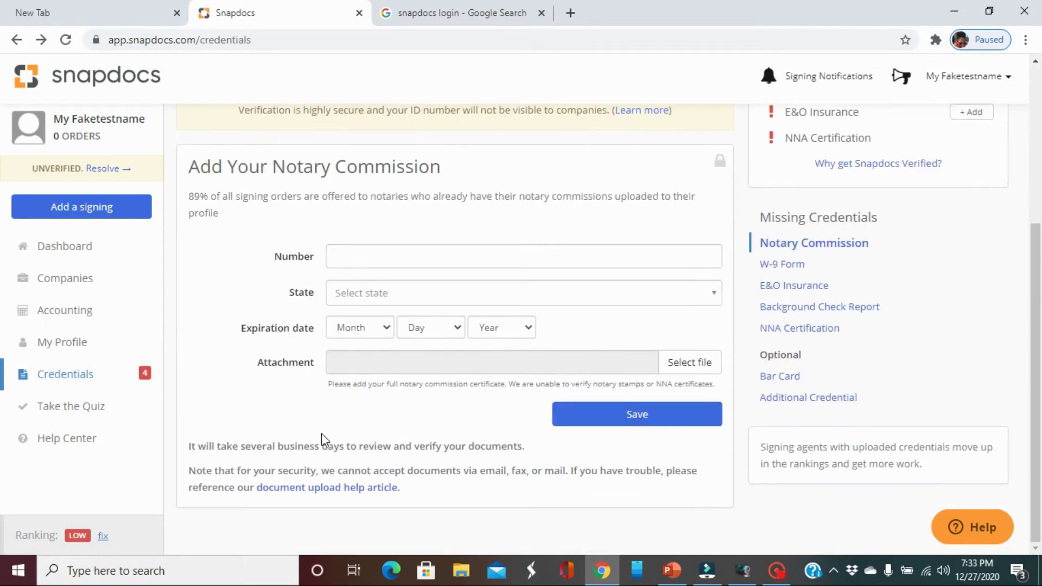
{"action": "scroll", "coordinate": [322, 440], "scroll_direction": "up", "scroll_amount": 5}
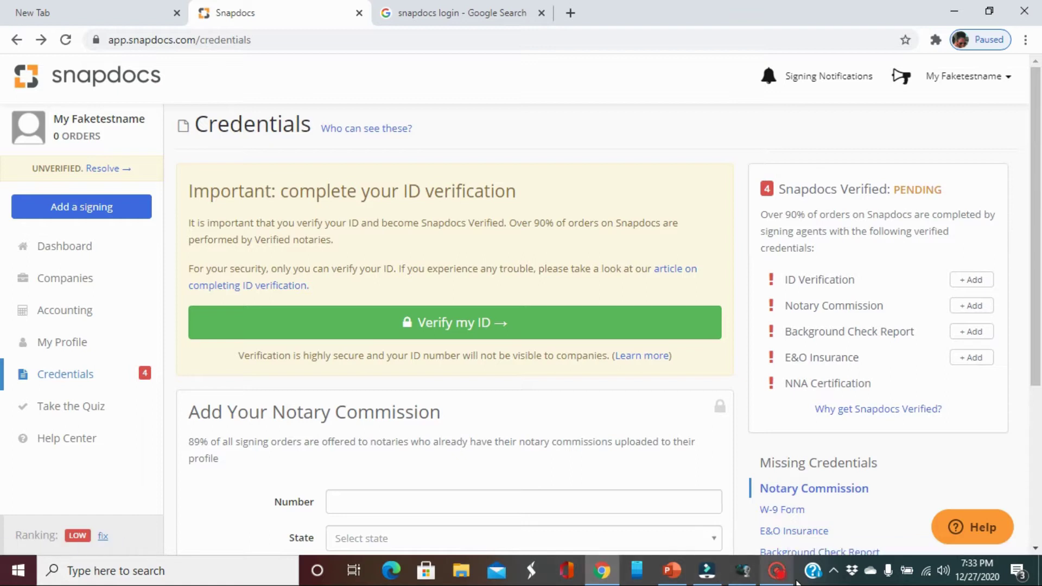
Open the Signing Agent Basics quiz to view its questions, and return to the Credentials page
{"action": "left_click", "coordinate": [778, 572]}
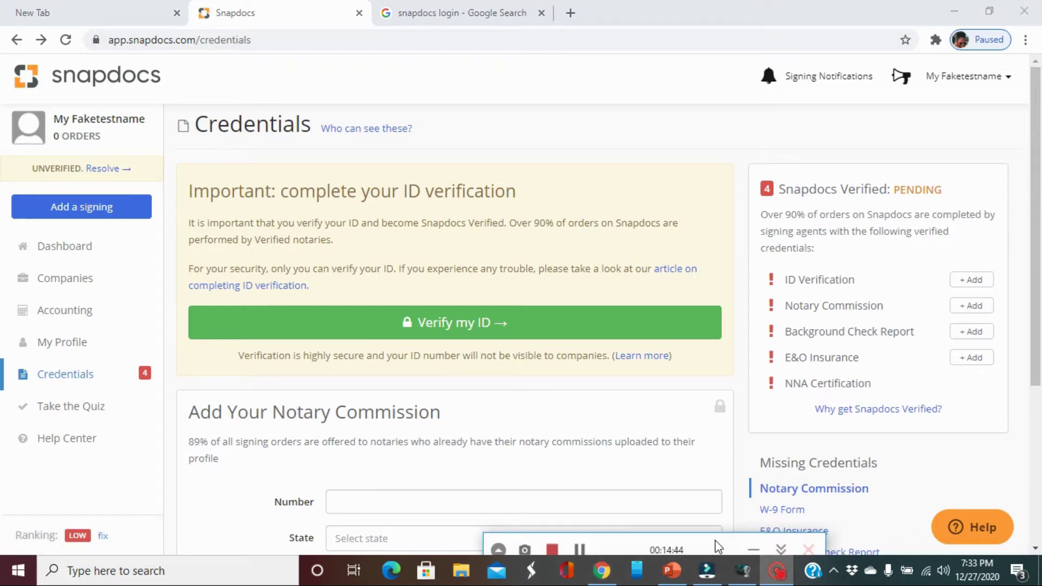
{"action": "mouse_move", "coordinate": [716, 540]}
{"action": "left_mouse_down"}
{"action": "mouse_move", "coordinate": [720, 554]}
{"action": "mouse_move", "coordinate": [728, 531]}
{"action": "left_mouse_up"}
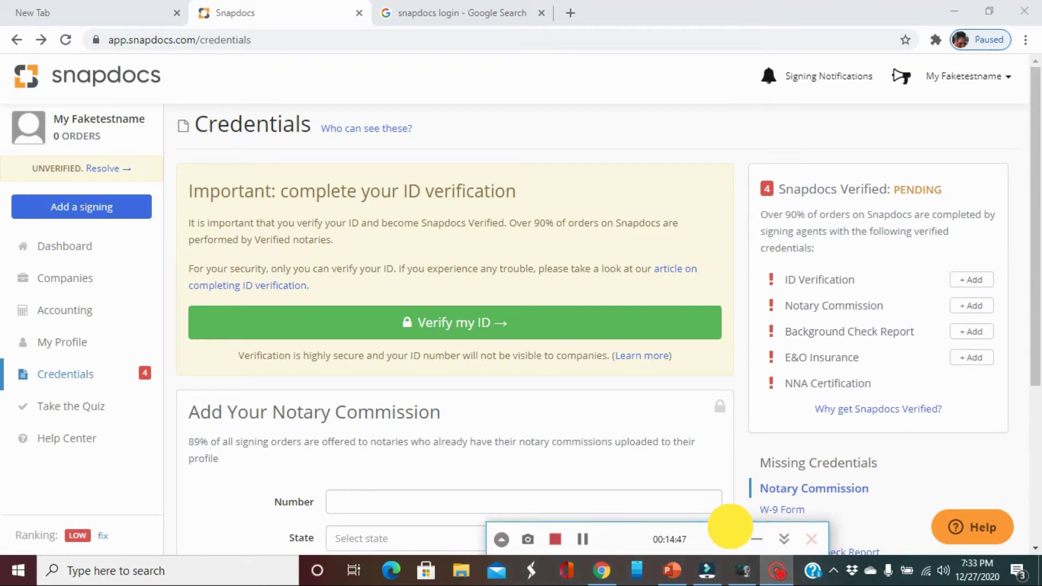
{"action": "left_click", "coordinate": [71, 417]}
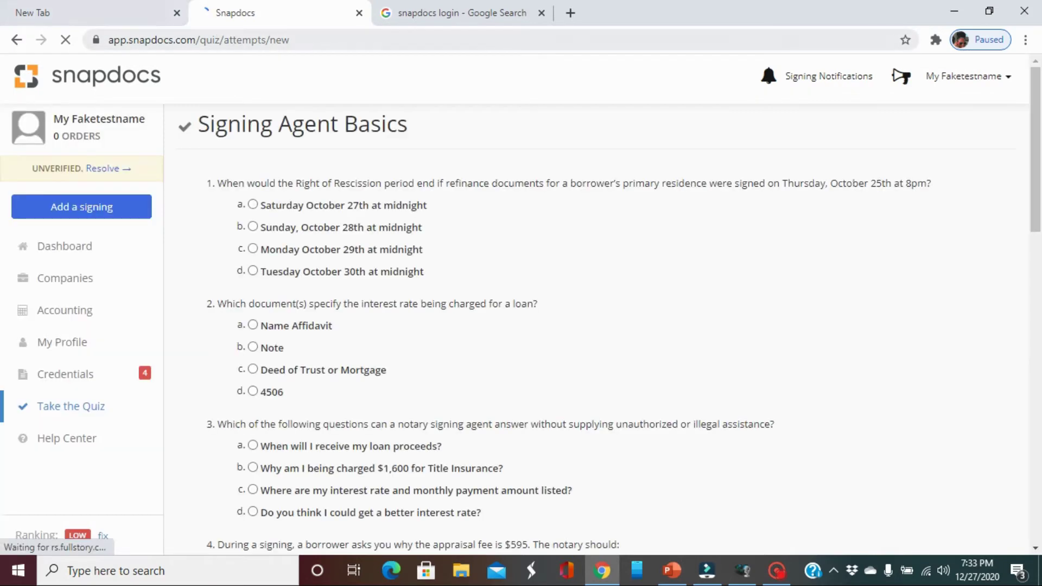
{"action": "left_click", "coordinate": [17, 40]}
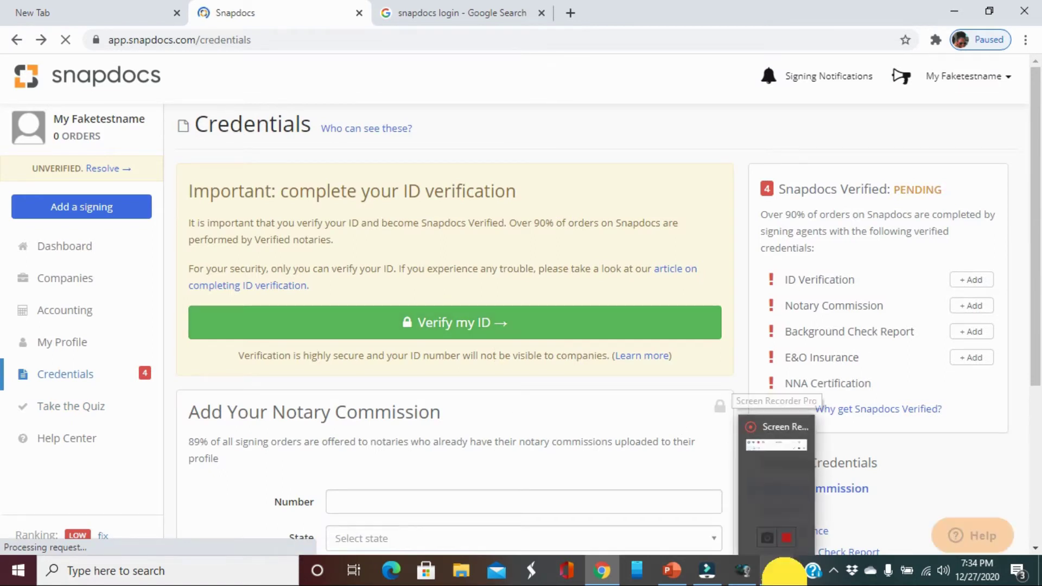
View the Expenses section of Accounting in the established account and return to the order dashboard
{"action": "left_click", "coordinate": [757, 564]}
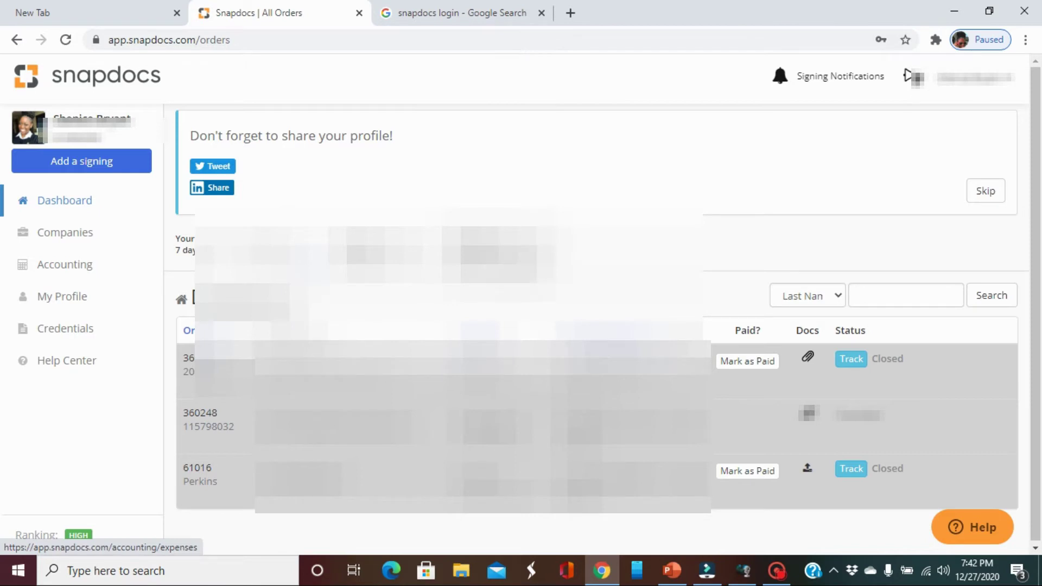
{"action": "left_click", "coordinate": [525, 263]}
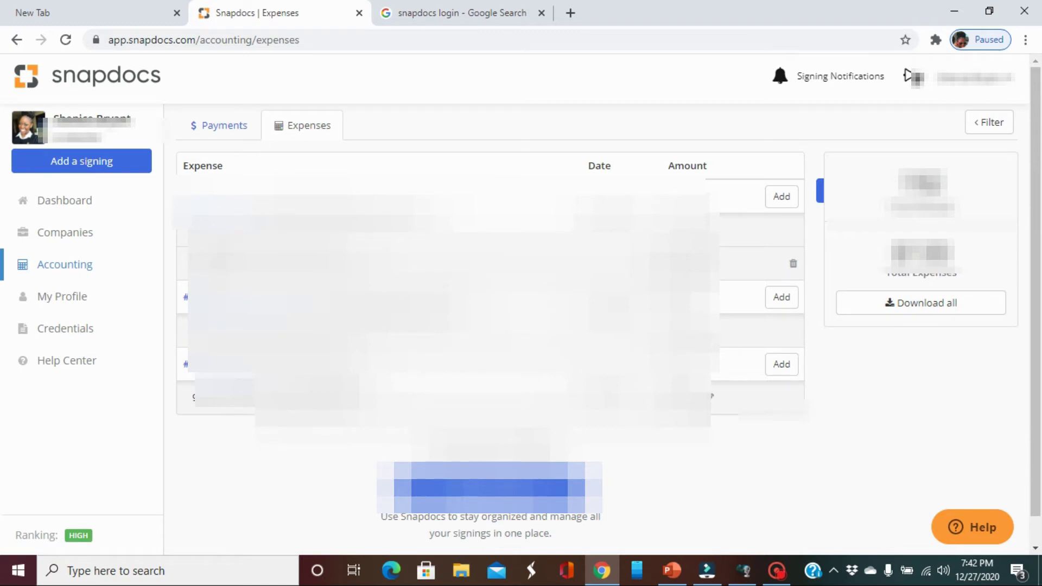
{"action": "left_click", "coordinate": [75, 202]}
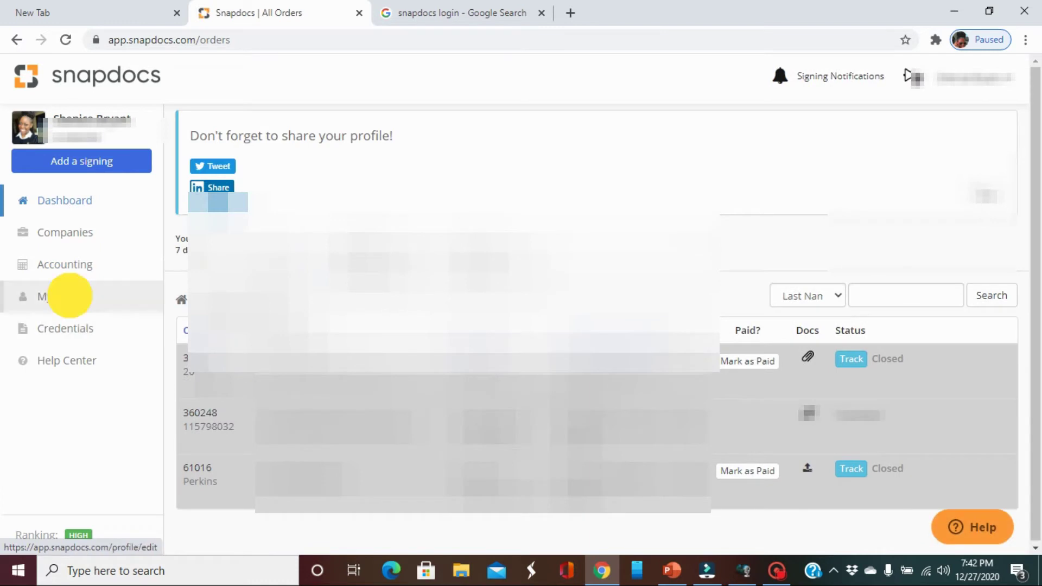
Open My Profile and read through the self-description text about work history, experience and counties covered
{"action": "left_click", "coordinate": [70, 297]}
{"action": "scroll", "coordinate": [435, 325], "scroll_direction": "down", "scroll_amount": 2}
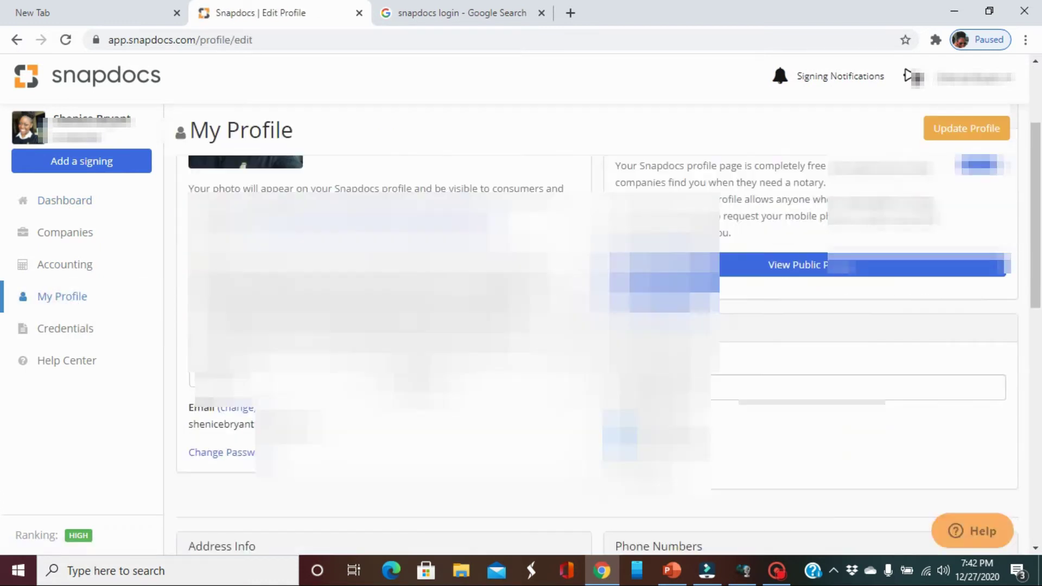
{"action": "scroll", "coordinate": [435, 326], "scroll_direction": "up", "scroll_amount": 1}
{"action": "left_click", "coordinate": [567, 394]}
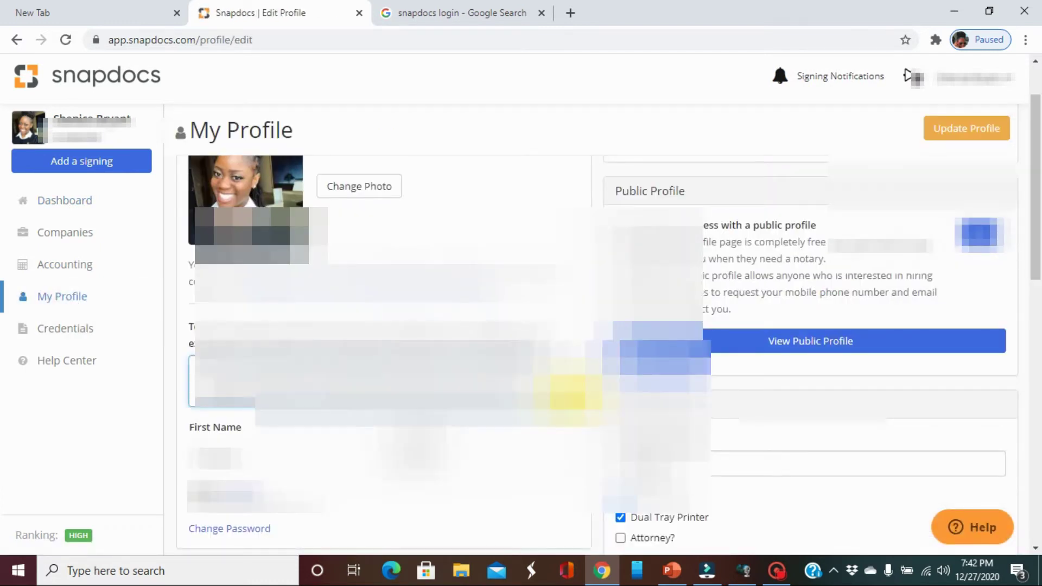
{"action": "scroll", "coordinate": [567, 394], "scroll_direction": "down", "scroll_amount": 5}
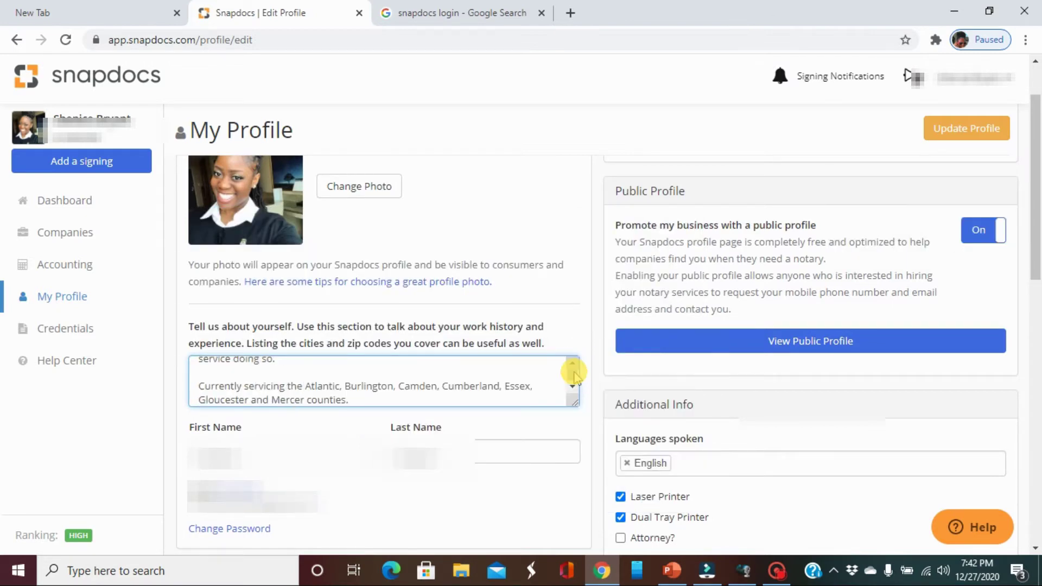
{"action": "left_click", "coordinate": [573, 363]}
{"action": "left_click", "coordinate": [572, 362]}
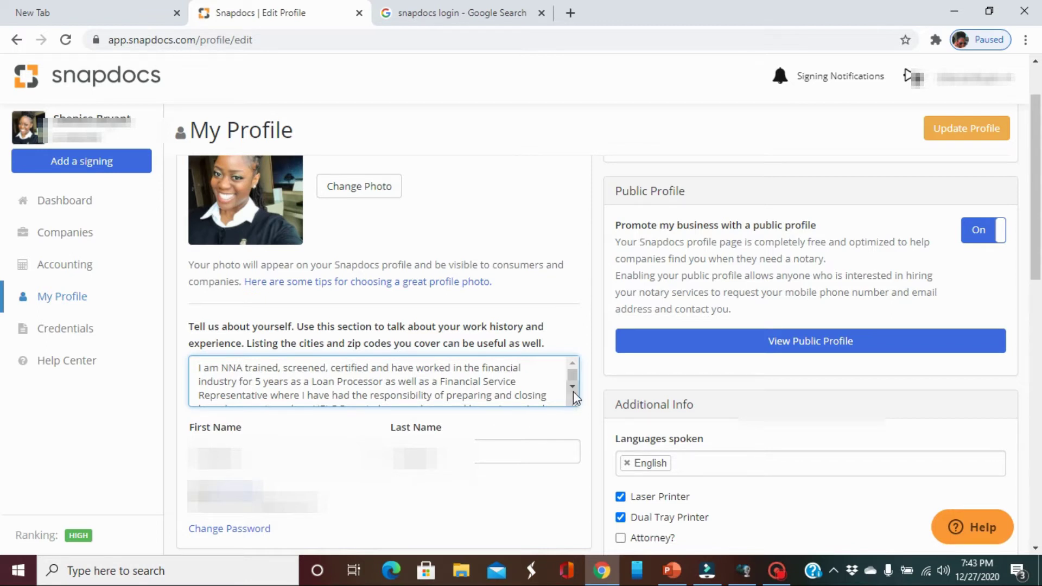
{"action": "scroll", "coordinate": [573, 391], "scroll_direction": "down", "scroll_amount": 1}
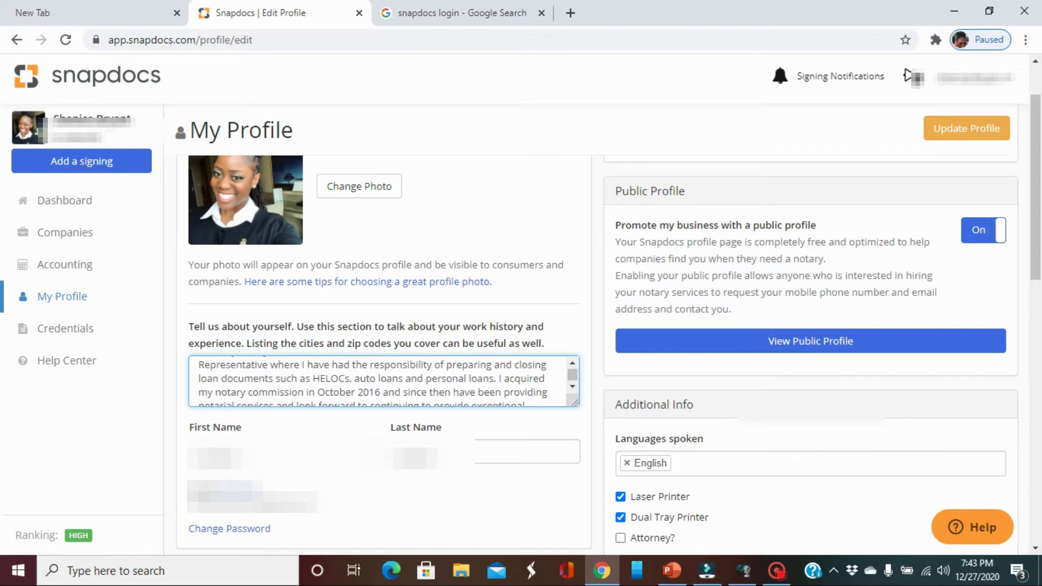
Examine the self-description's wording on loan document experience, the notary commission and the counties serviced
{"action": "left_click", "coordinate": [571, 386]}
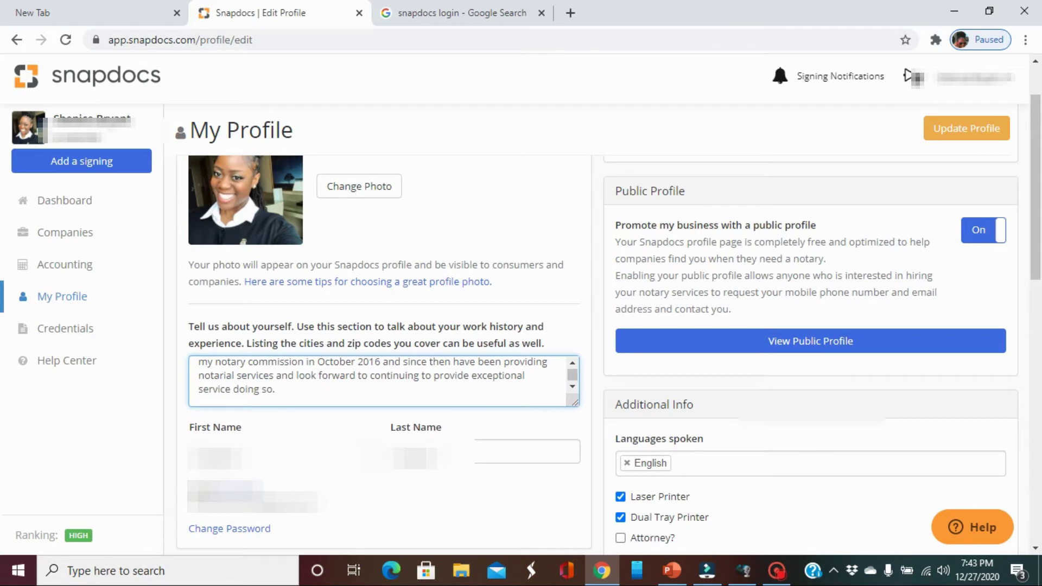
{"action": "left_click", "coordinate": [571, 390]}
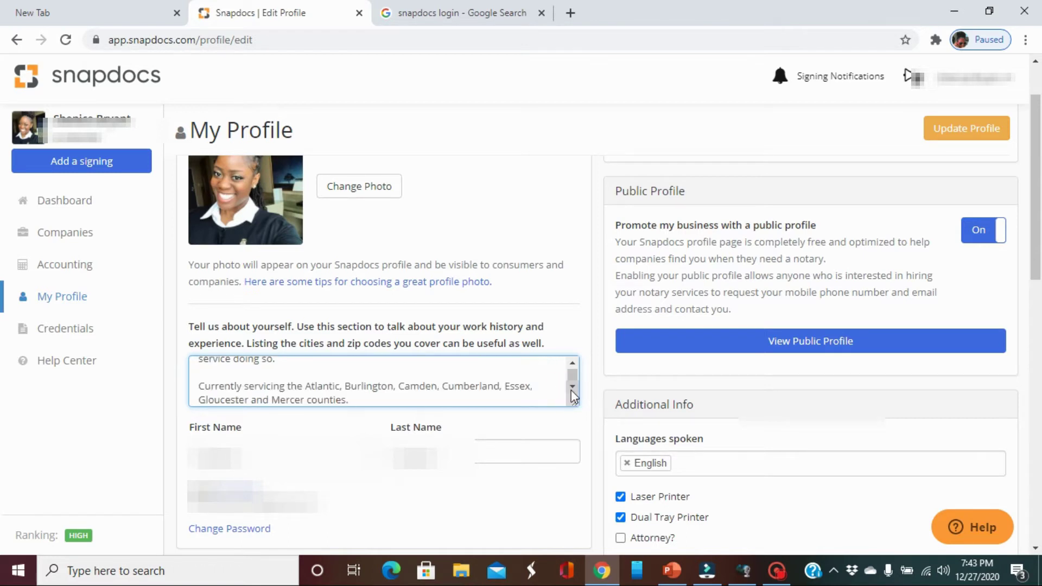
{"action": "left_click", "coordinate": [573, 363]}
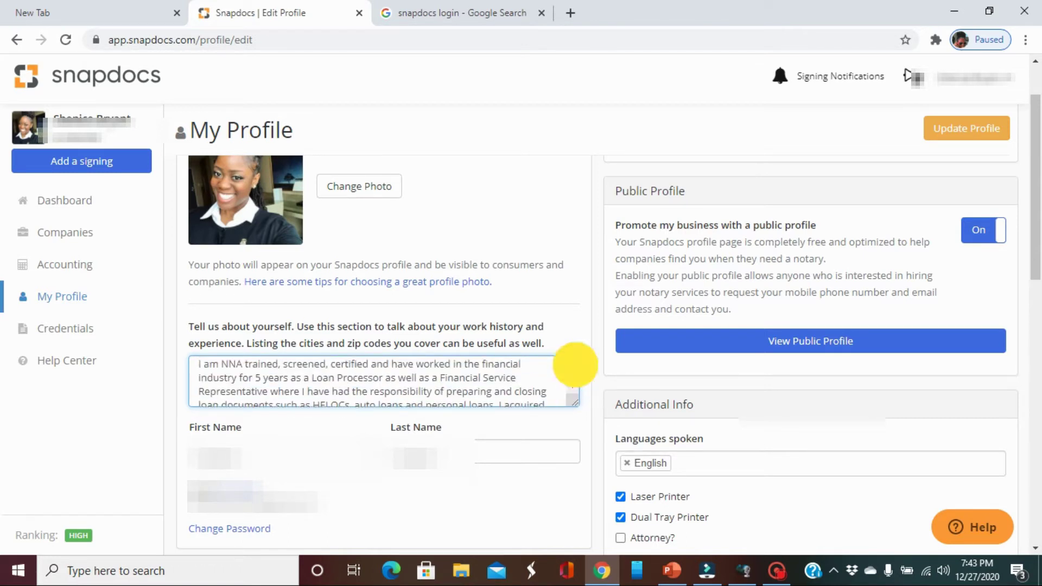
{"action": "left_click", "coordinate": [572, 386]}
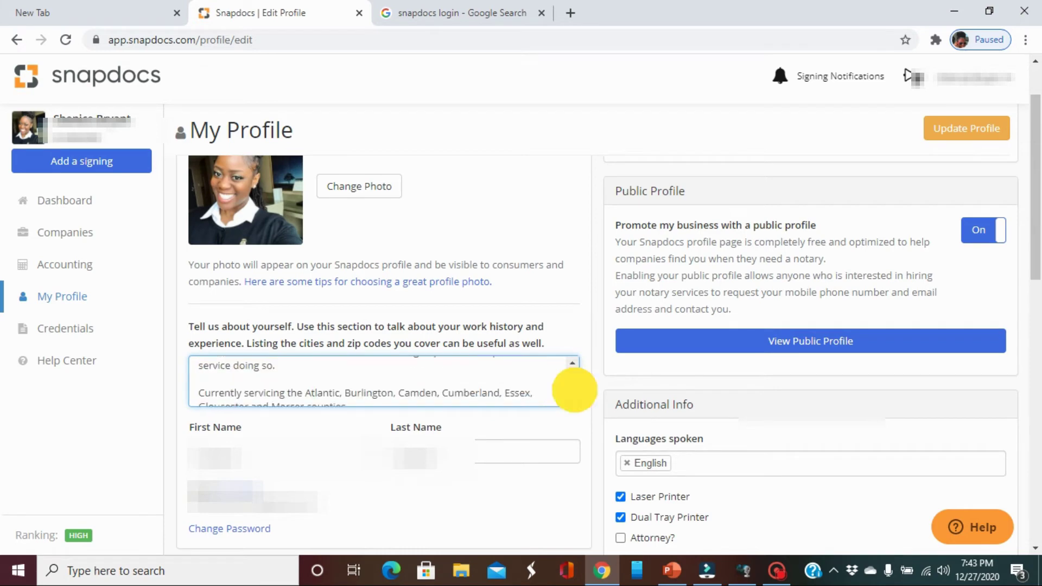
{"action": "left_click", "coordinate": [574, 390]}
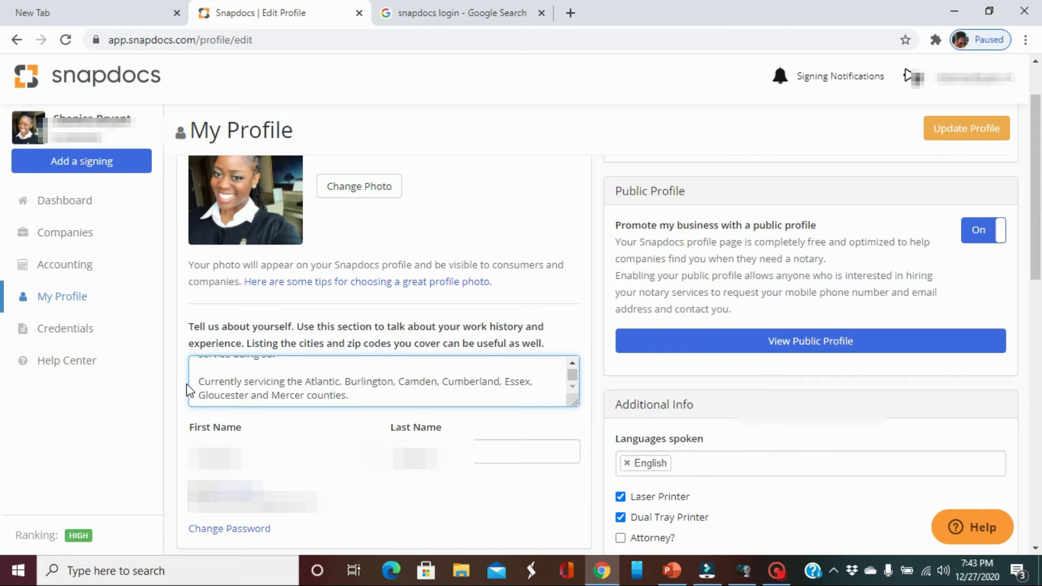
{"action": "left_click", "coordinate": [572, 366]}
{"action": "left_click", "coordinate": [573, 363]}
{"action": "left_click", "coordinate": [573, 388]}
Highlight the sentence listing the counties currently serviced at the end of the self-description, and clear the selection
{"action": "left_click_drag", "start_coordinate": [197, 381], "coordinate": [381, 395]}
{"action": "key", "text": "Left"}
{"action": "triple_click", "coordinate": [366, 385]}
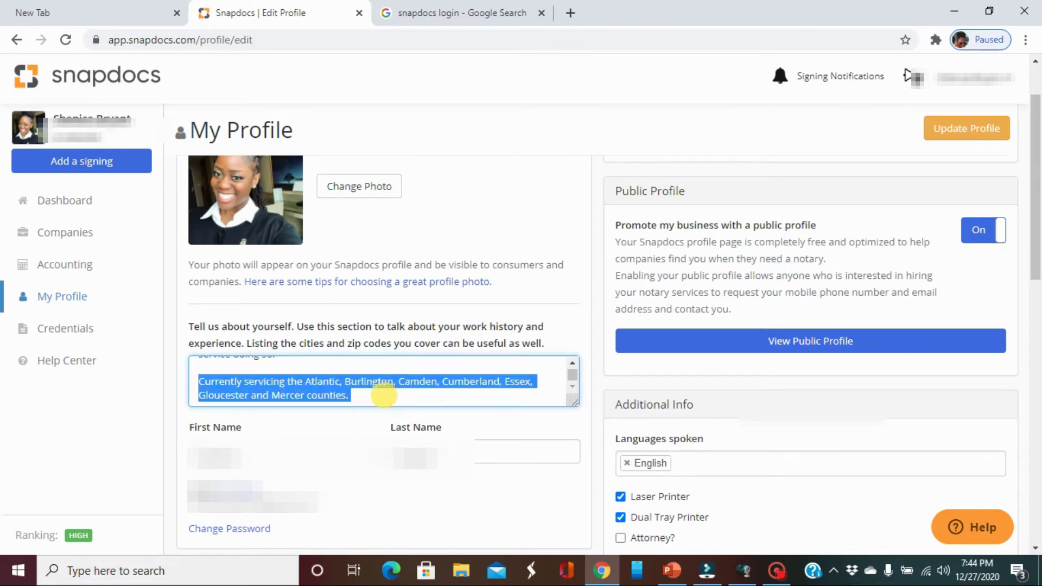
{"action": "left_click", "coordinate": [203, 381]}
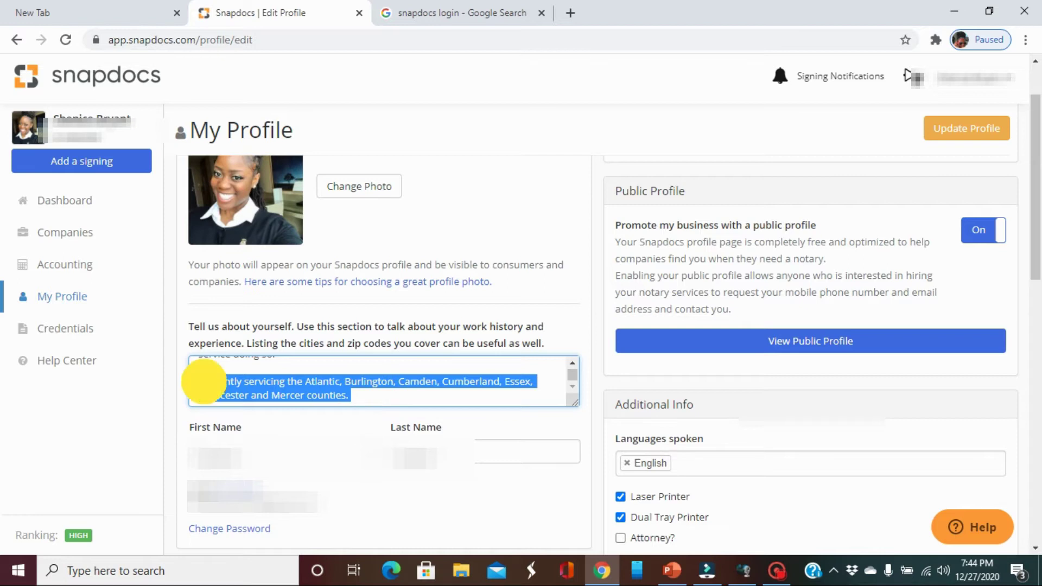
{"action": "left_click_drag", "start_coordinate": [204, 382], "coordinate": [374, 392]}
{"action": "left_click", "coordinate": [396, 398]}
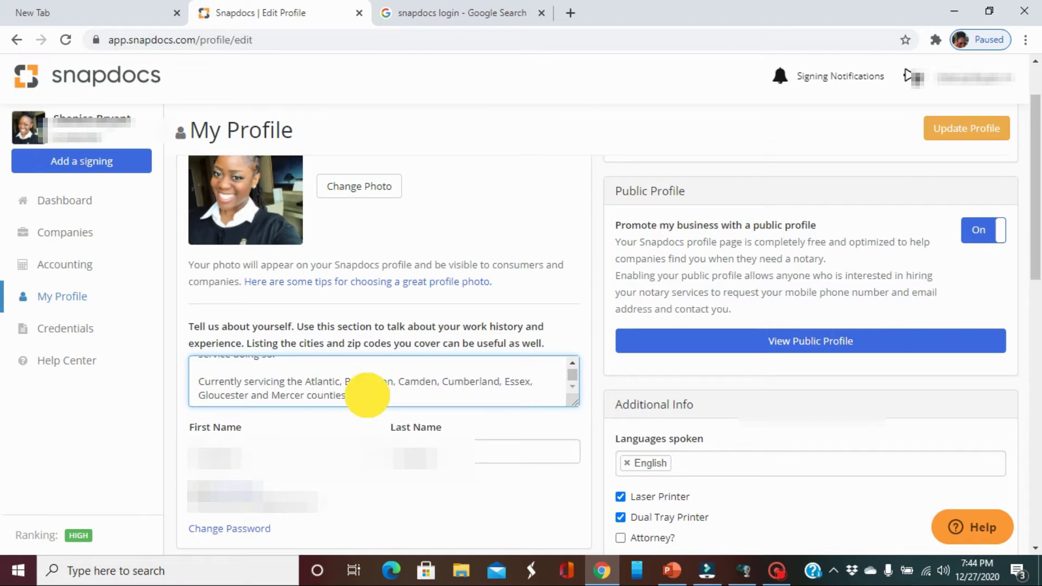
{"action": "mouse_move", "coordinate": [366, 395]}
{"action": "left_mouse_down"}
{"action": "mouse_move", "coordinate": [221, 367]}
{"action": "mouse_move", "coordinate": [193, 381]}
{"action": "mouse_move", "coordinate": [360, 383]}
{"action": "mouse_move", "coordinate": [364, 391]}
{"action": "left_mouse_up"}
{"action": "left_click", "coordinate": [386, 391]}
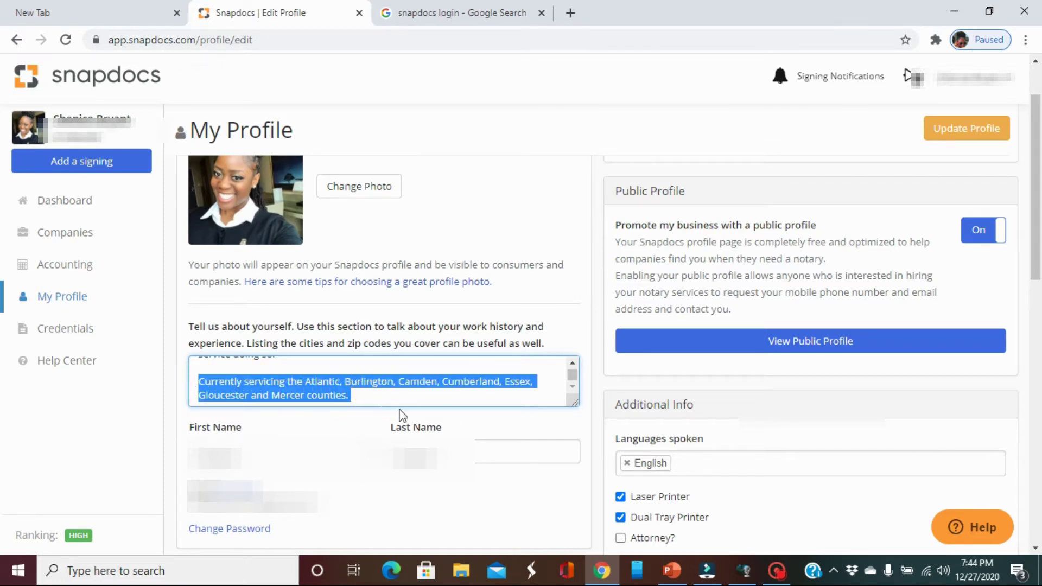
{"action": "left_click", "coordinate": [332, 390]}
Review the remaining My Profile sections, including additional info, address, phone numbers, emergency contact and the Snapdocs VendorPay setup
{"action": "scroll", "coordinate": [149, 330], "scroll_direction": "down", "scroll_amount": 1}
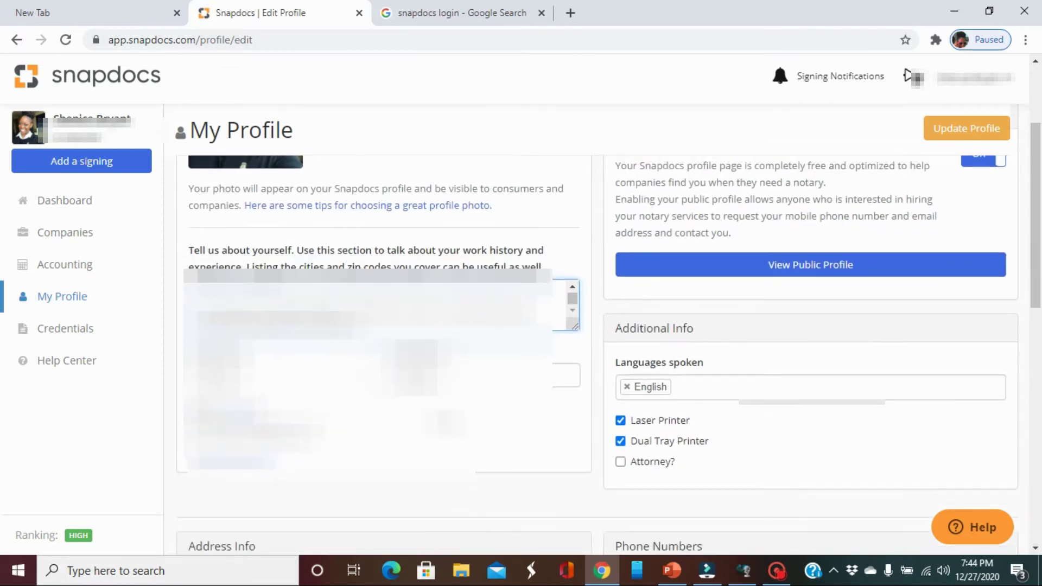
{"action": "scroll", "coordinate": [907, 75], "scroll_direction": "down", "scroll_amount": 1}
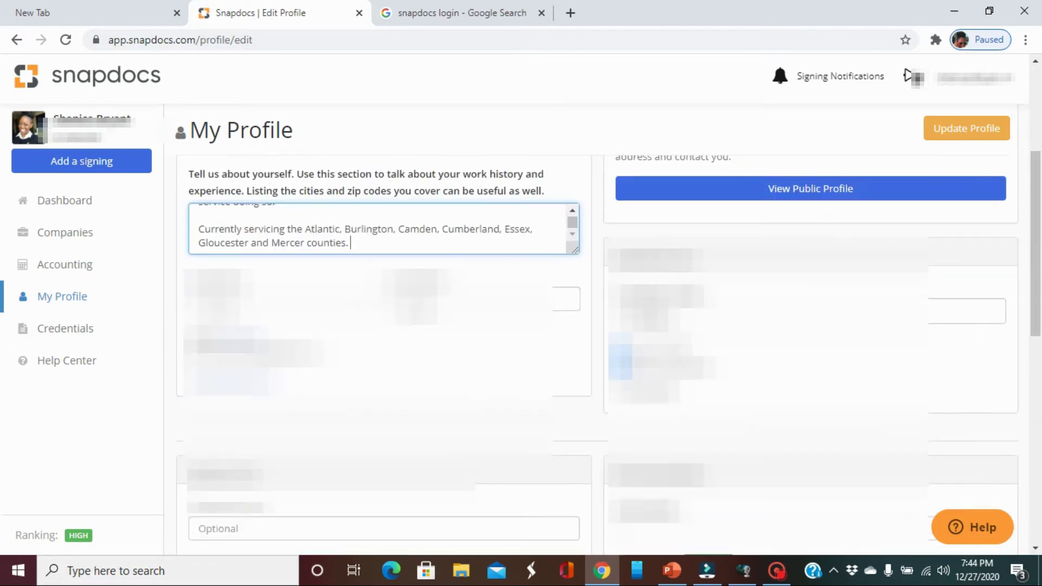
{"action": "scroll", "coordinate": [907, 75], "scroll_direction": "down", "scroll_amount": 1}
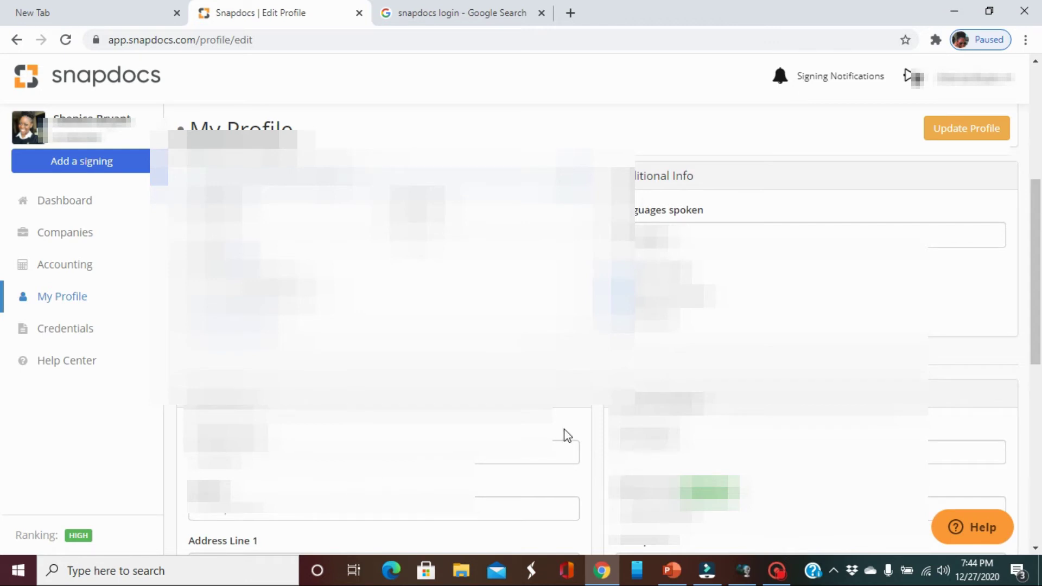
{"action": "left_click", "coordinate": [777, 571]}
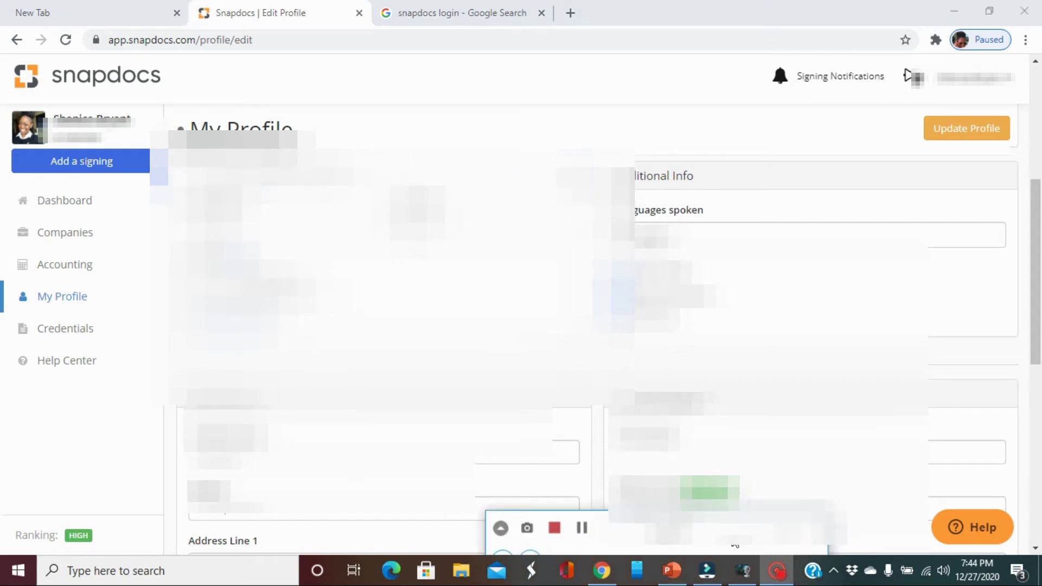
{"action": "left_click", "coordinate": [588, 528]}
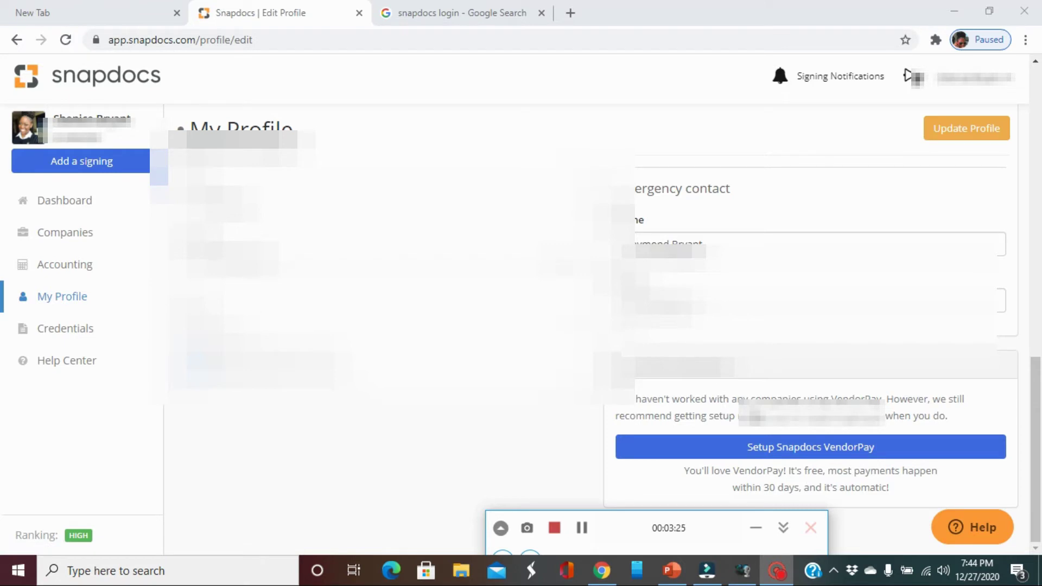
{"action": "left_click", "coordinate": [879, 458]}
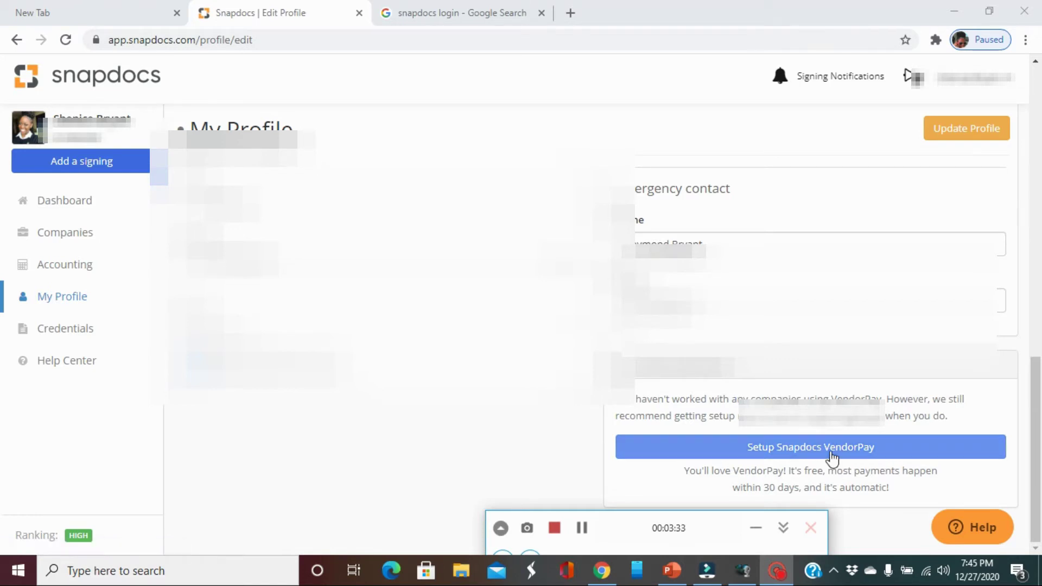
{"action": "left_click", "coordinate": [873, 459]}
{"action": "left_click", "coordinate": [833, 459]}
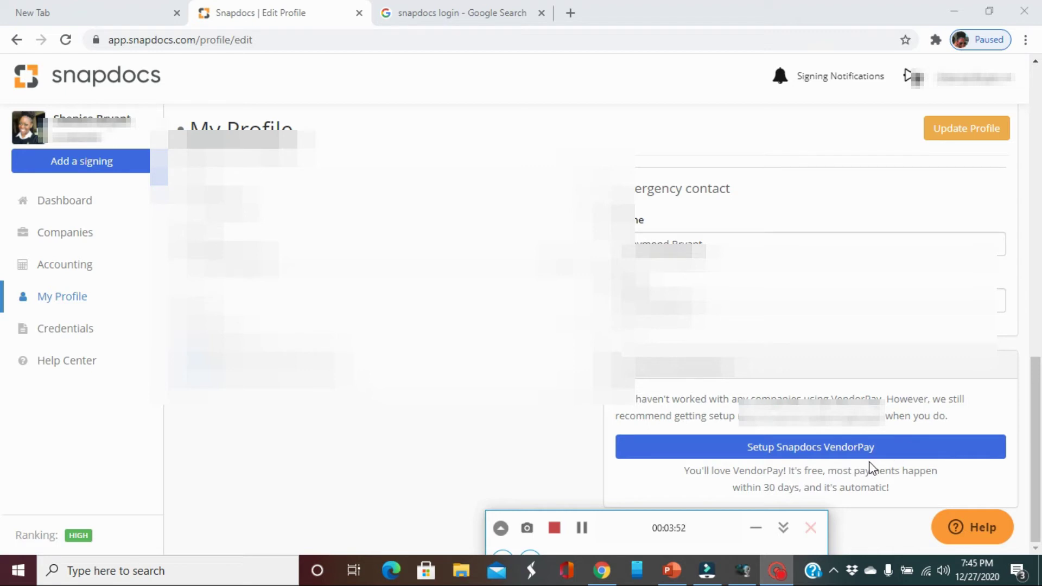
{"action": "scroll", "coordinate": [870, 467], "scroll_direction": "up", "scroll_amount": 5}
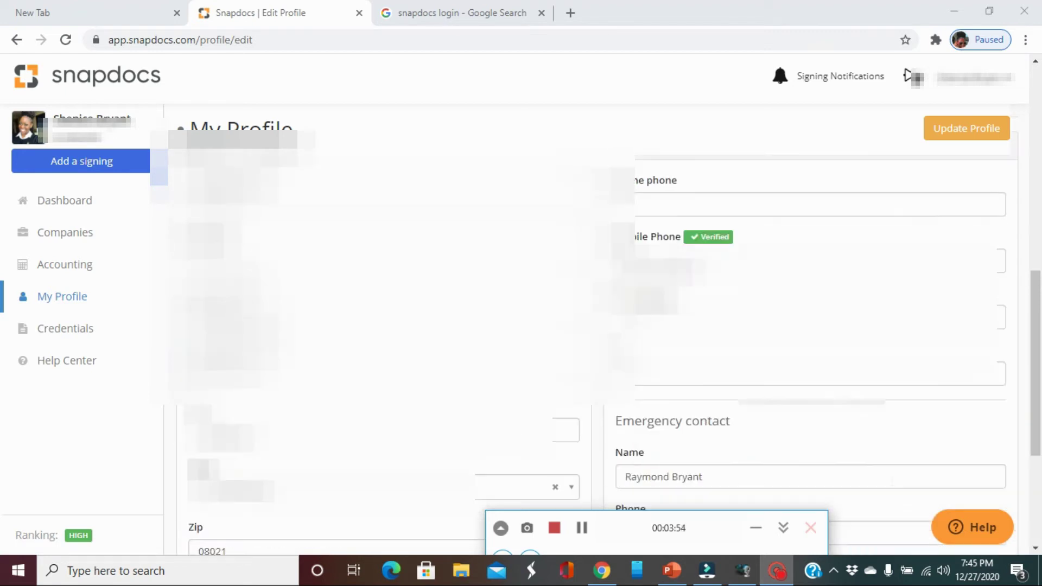
{"action": "scroll", "coordinate": [905, 73], "scroll_direction": "down", "scroll_amount": 5}
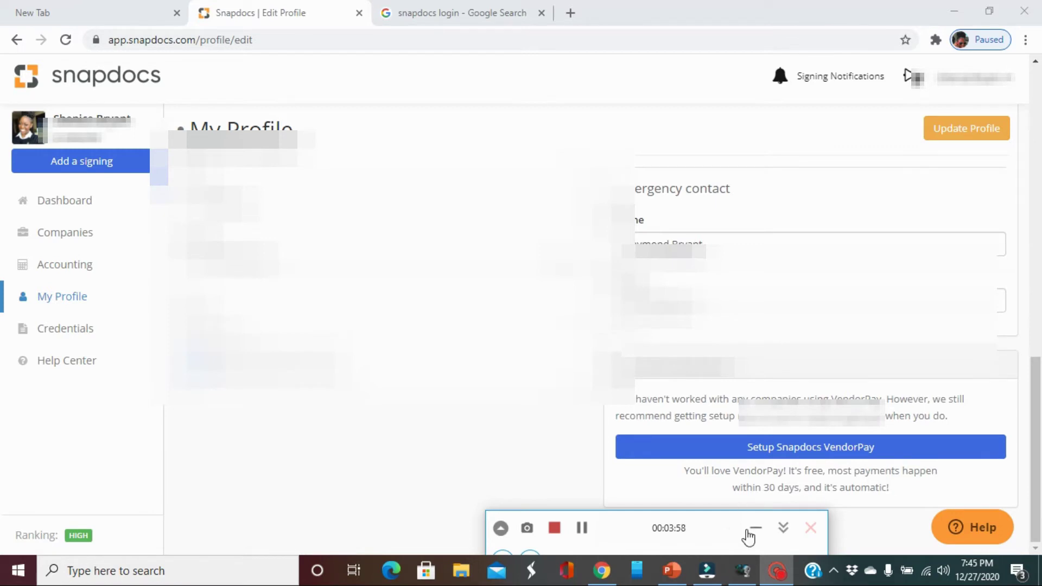
{"action": "left_click", "coordinate": [582, 527]}
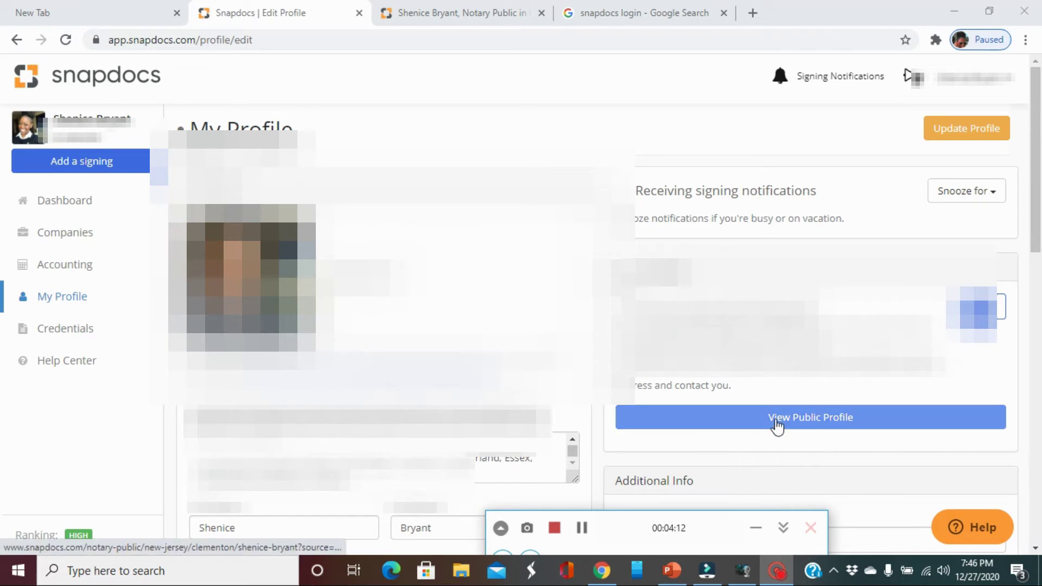
Open the agent's public profile and examine its self-description, verified credentials, printer details and willingness to travel
{"action": "left_click", "coordinate": [872, 421]}
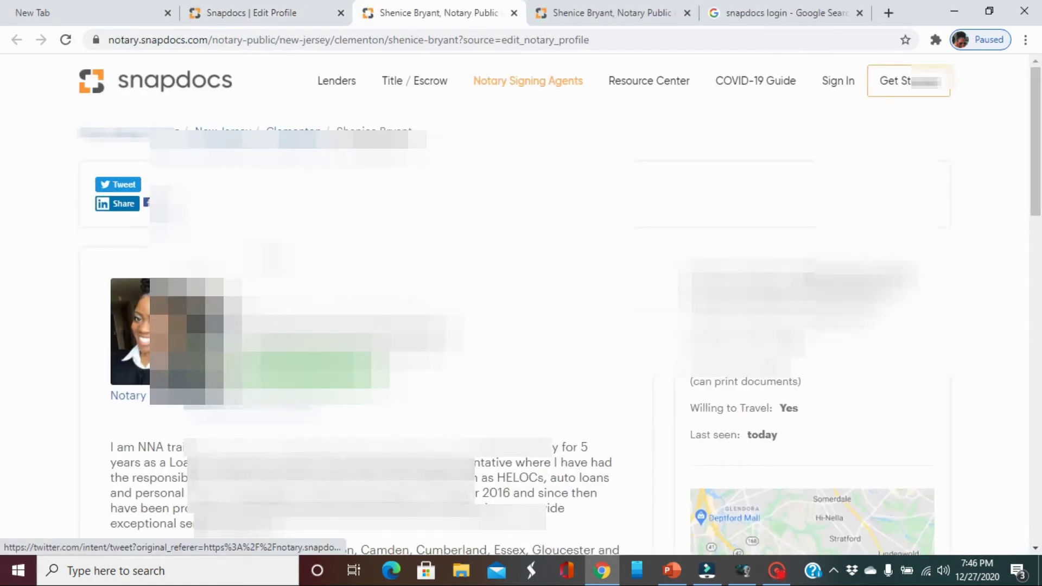
{"action": "scroll", "coordinate": [34, 240], "scroll_direction": "down", "scroll_amount": 3}
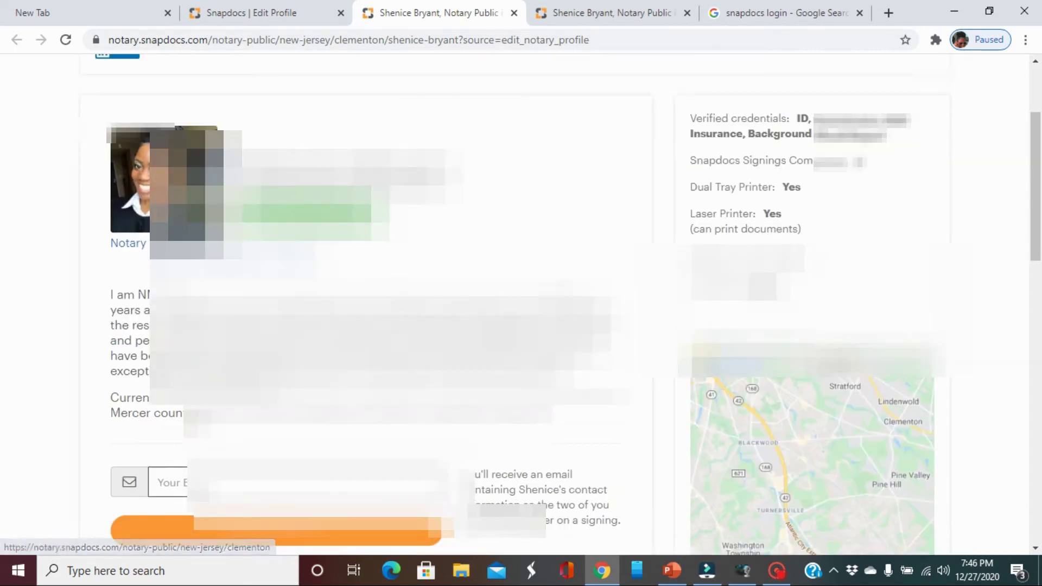
{"action": "left_click_drag", "start_coordinate": [111, 293], "coordinate": [338, 418]}
{"action": "left_click", "coordinate": [339, 421]}
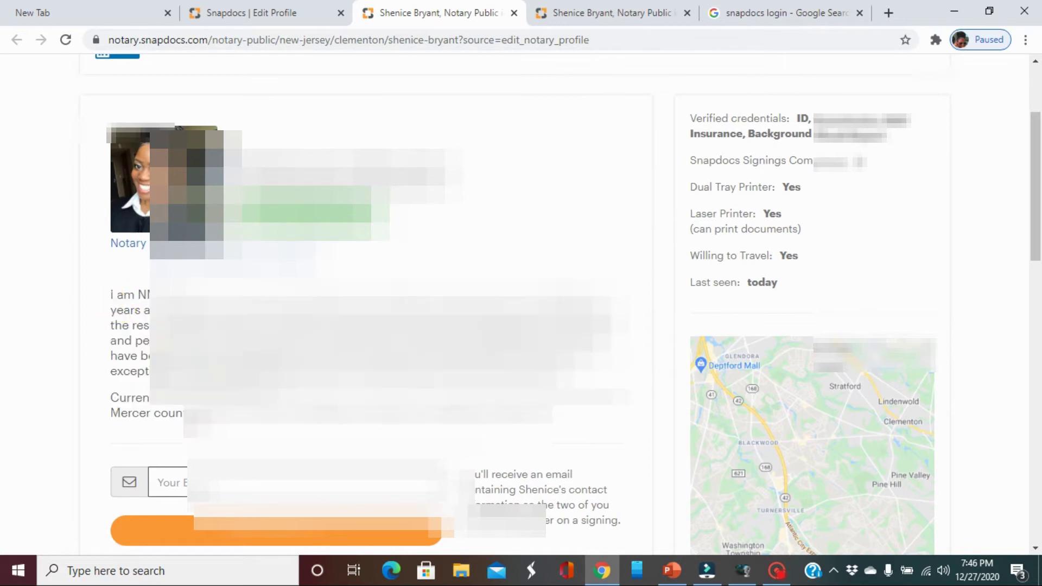
{"action": "left_click_drag", "start_coordinate": [111, 293], "coordinate": [380, 411]}
{"action": "left_click", "coordinate": [252, 407]}
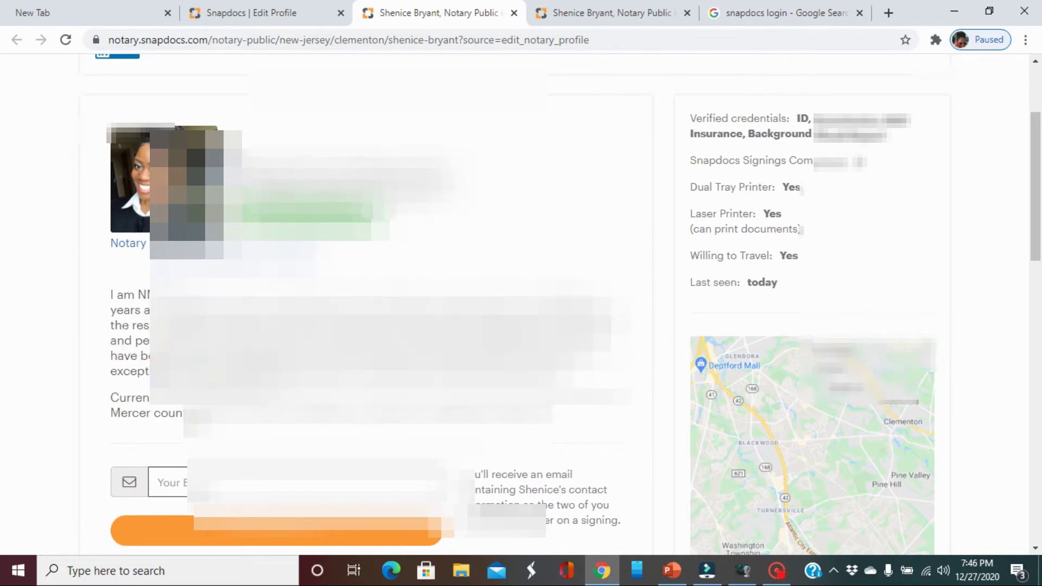
{"action": "scroll", "coordinate": [252, 407], "scroll_direction": "up", "scroll_amount": 1}
{"action": "scroll", "coordinate": [691, 400], "scroll_direction": "up", "scroll_amount": 2}
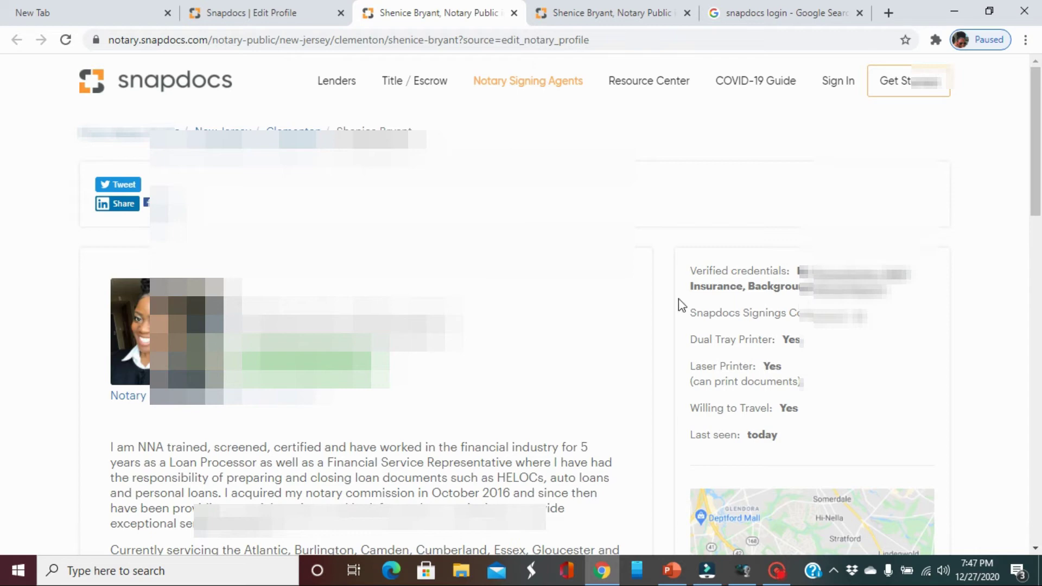
Return to the Edit Profile page and view the snooze durations and out-of-office option for signing notifications
{"action": "left_click", "coordinate": [776, 570]}
{"action": "key", "text": "ctrl+shift+Tab"}
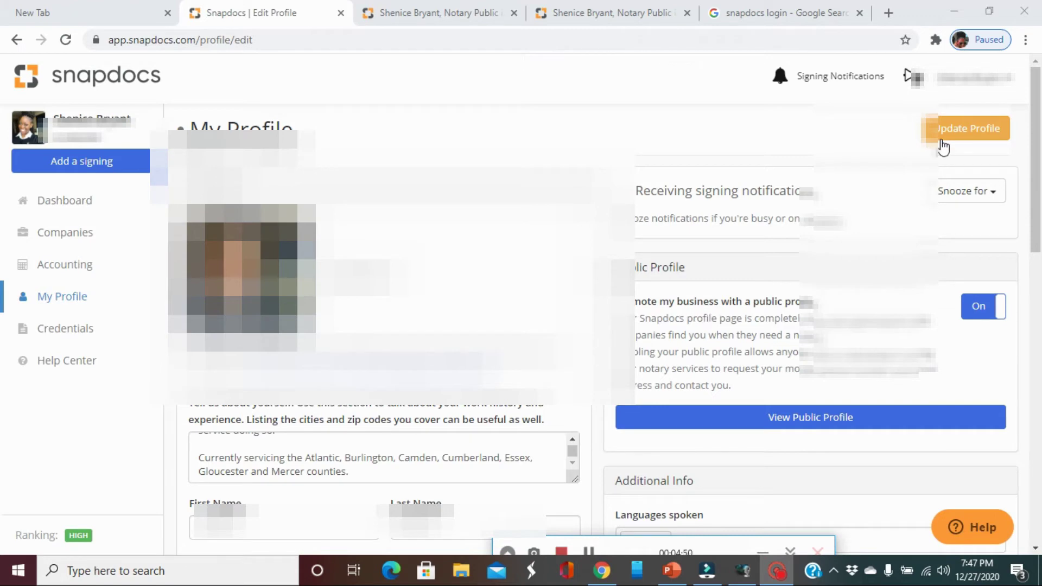
{"action": "left_click", "coordinate": [989, 195]}
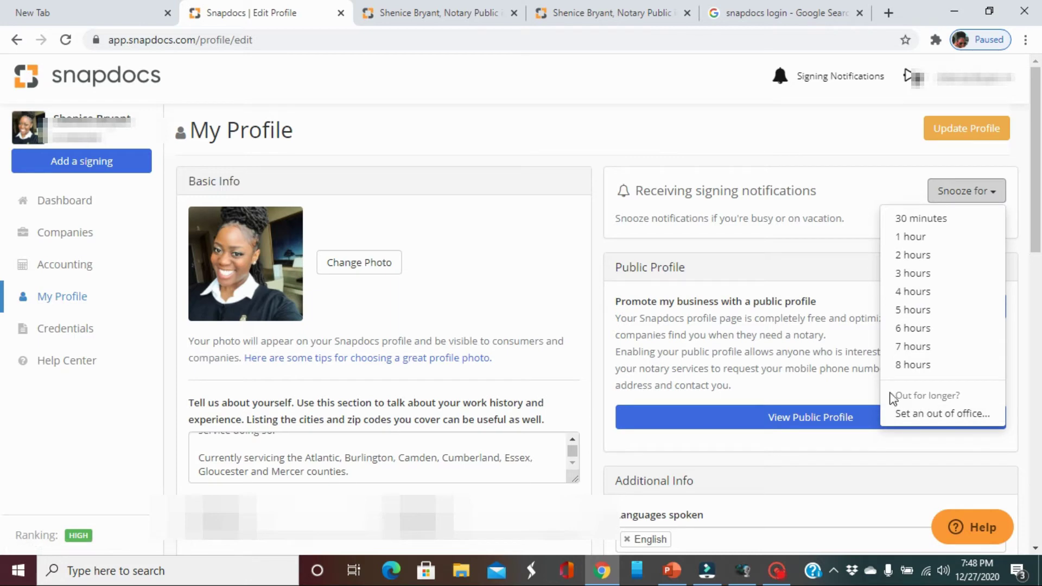
{"action": "left_click_drag", "start_coordinate": [906, 394], "coordinate": [969, 390]}
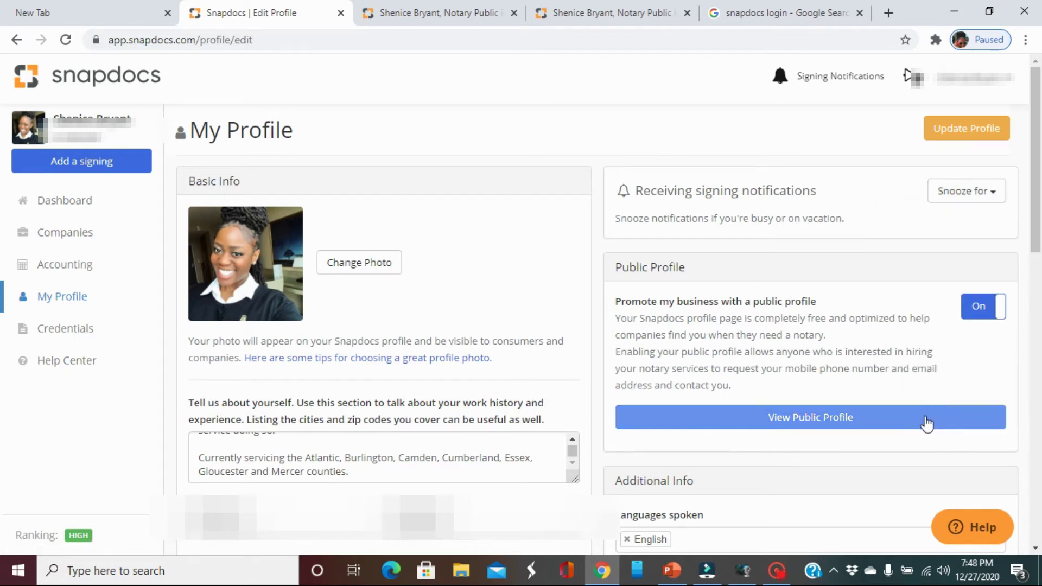
{"action": "left_click", "coordinate": [972, 192]}
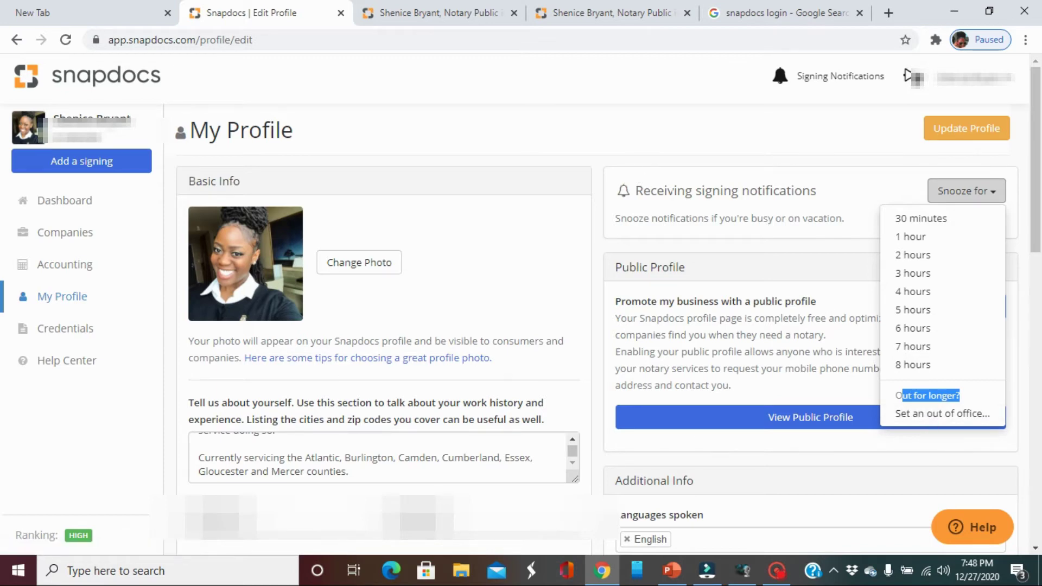
{"action": "left_click", "coordinate": [853, 190]}
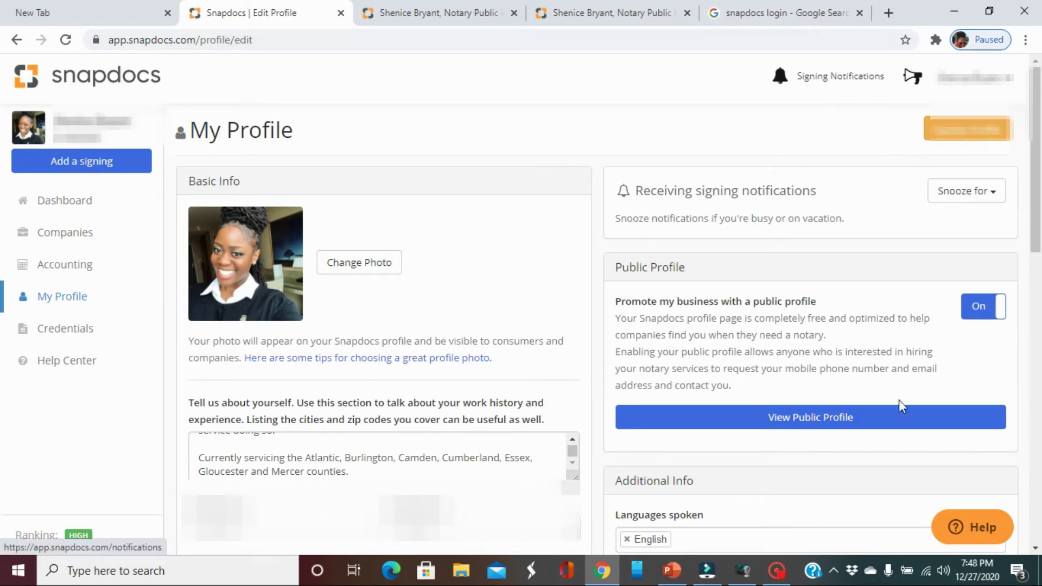
View the Recent Signing Notifications and response rate, and close the window
{"action": "left_click", "coordinate": [868, 77]}
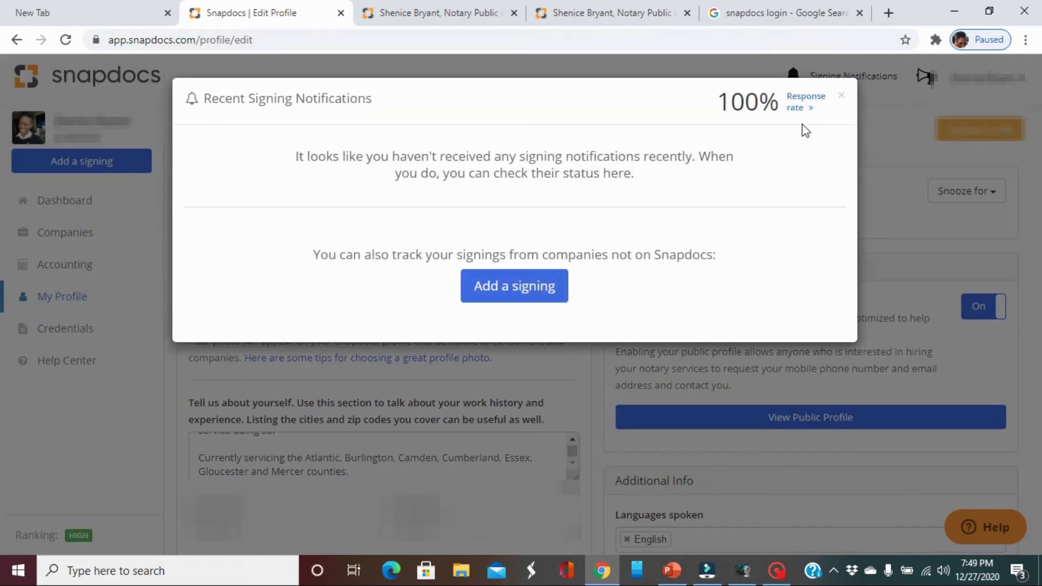
{"action": "left_click", "coordinate": [842, 96]}
{"action": "left_click", "coordinate": [766, 573]}
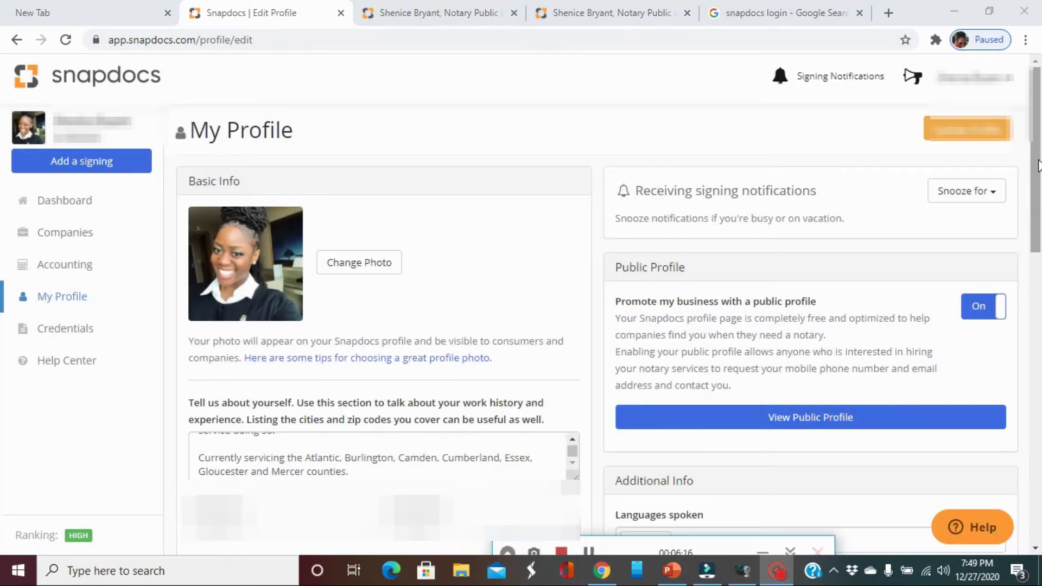
View the signed-in account's options and open its Settings page
{"action": "left_click", "coordinate": [1010, 79]}
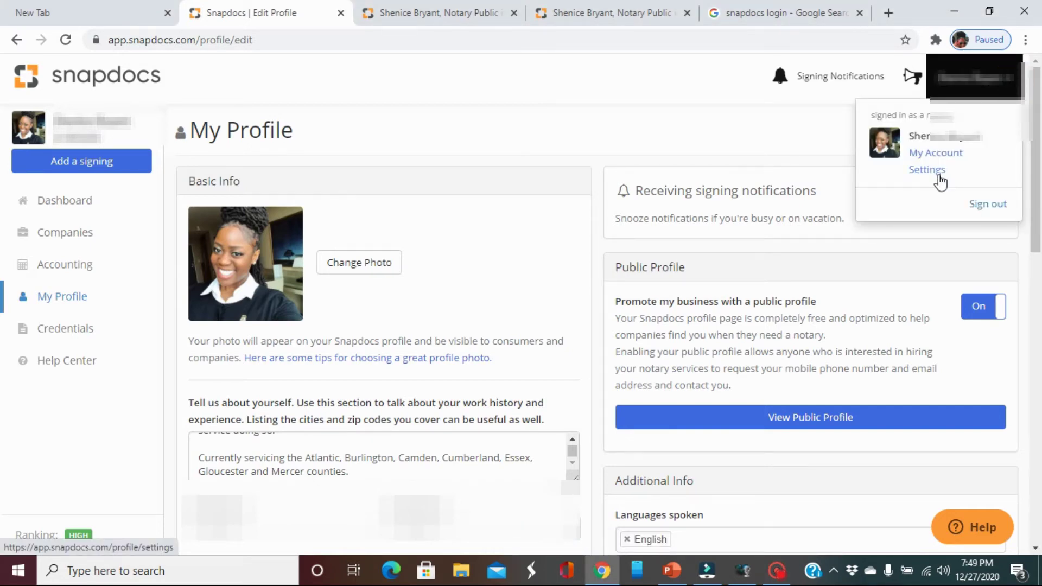
{"action": "left_click", "coordinate": [765, 135]}
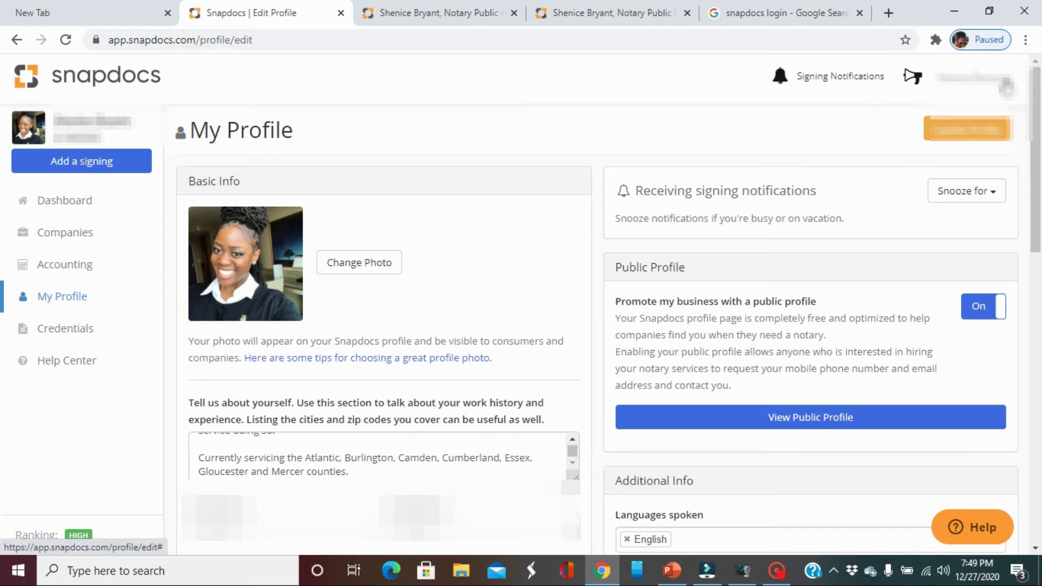
{"action": "left_click", "coordinate": [1005, 85]}
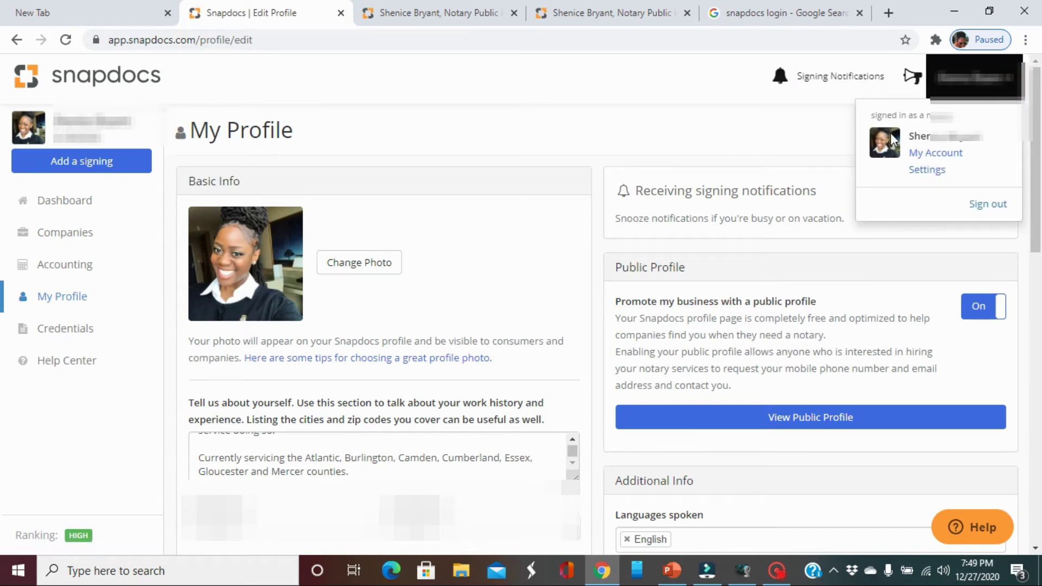
{"action": "left_click", "coordinate": [918, 168]}
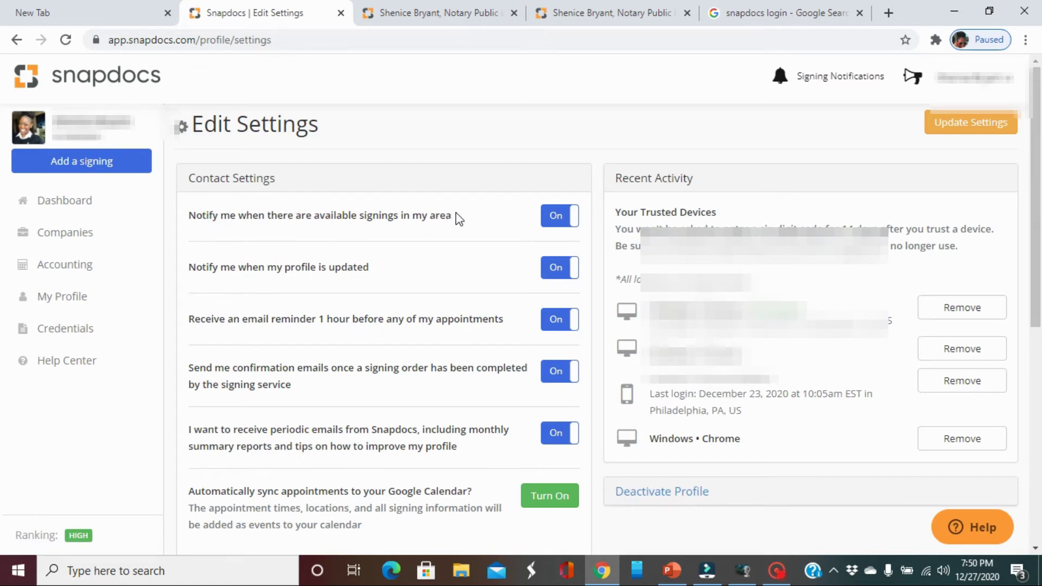
Switch the notification for available signings in the area off and back on in Contact Settings
{"action": "left_click_drag", "start_coordinate": [456, 216], "coordinate": [156, 195]}
{"action": "left_click", "coordinate": [264, 232]}
{"action": "left_click", "coordinate": [548, 222]}
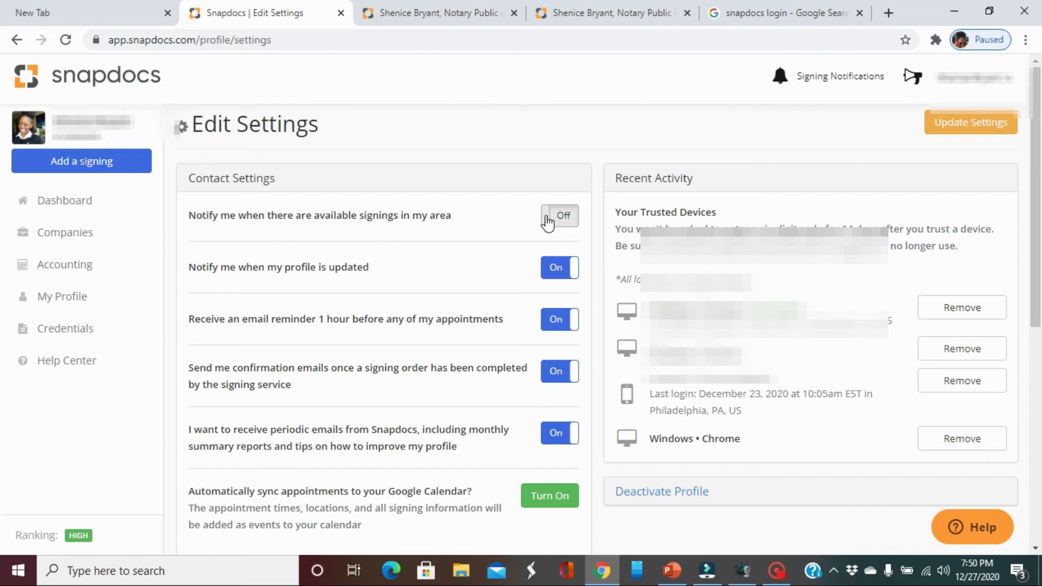
{"action": "left_click", "coordinate": [548, 222]}
Examine the remaining Contact Settings, the SMS Settings and the team-of-notaries option under Other Settings
{"action": "scroll", "coordinate": [514, 339], "scroll_direction": "down", "scroll_amount": 1}
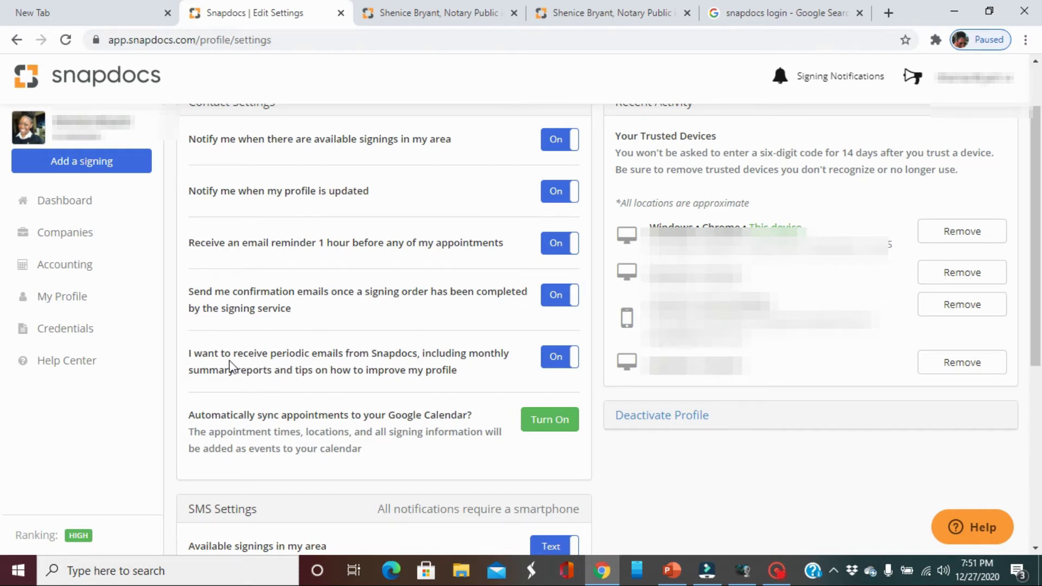
{"action": "scroll", "coordinate": [460, 378], "scroll_direction": "up", "scroll_amount": 2}
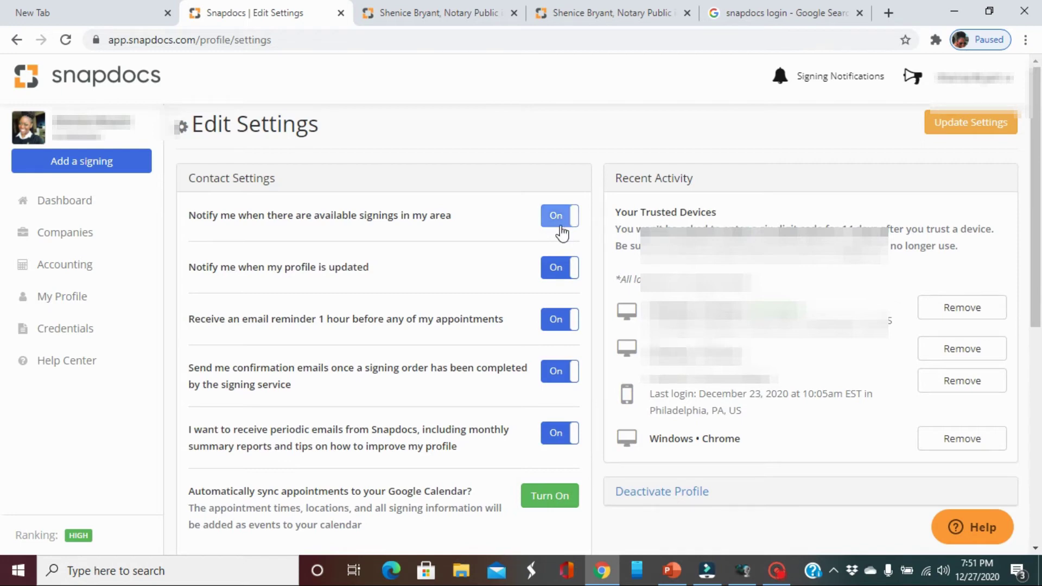
{"action": "scroll", "coordinate": [562, 234], "scroll_direction": "down", "scroll_amount": 4}
{"action": "scroll", "coordinate": [563, 232], "scroll_direction": "down", "scroll_amount": 1}
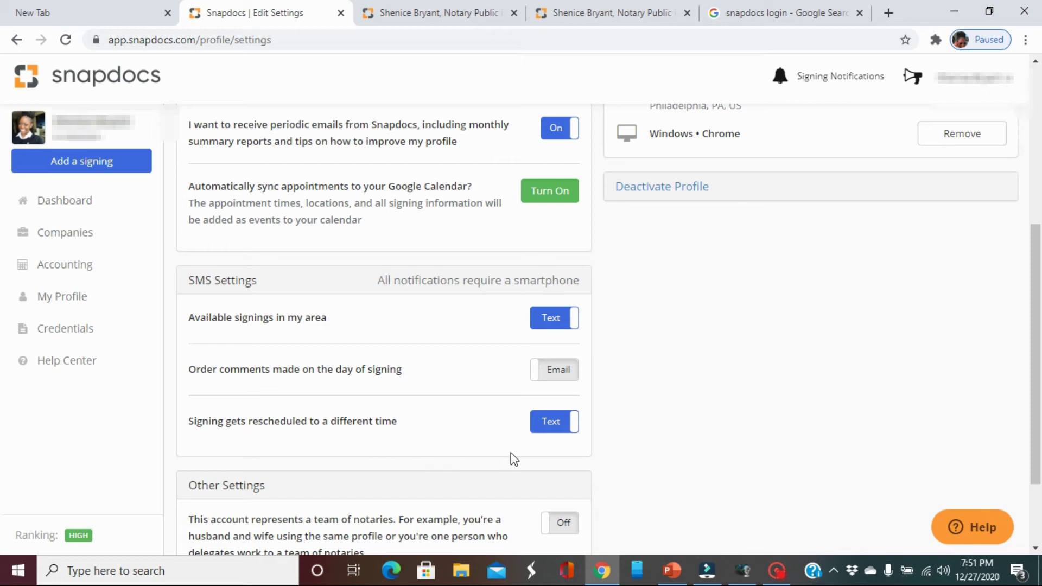
{"action": "scroll", "coordinate": [506, 448], "scroll_direction": "down", "scroll_amount": 2}
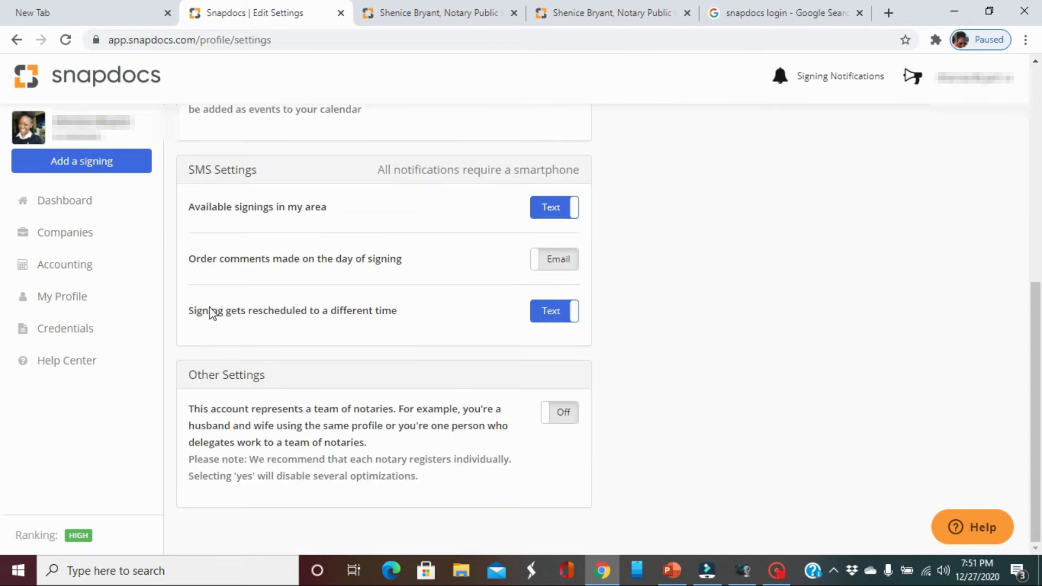